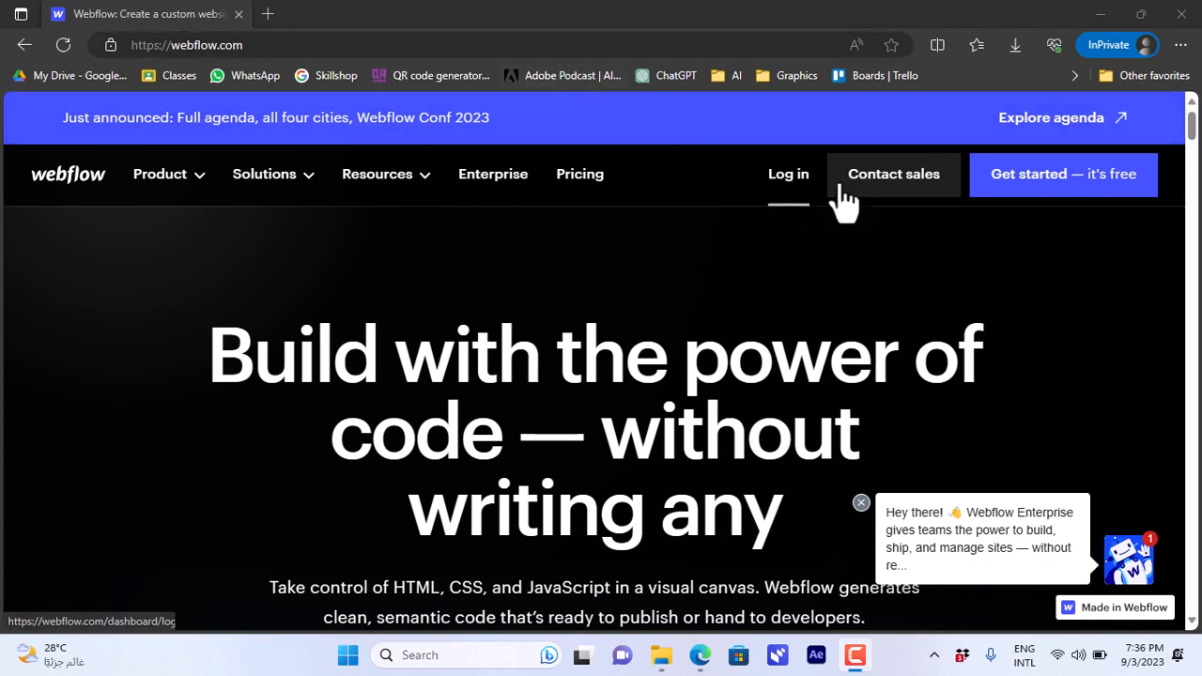
Open Webflow's free sign-up page and switch to the other Edge window with the signed-in Sites dashboard
mouse_move(1190, 128)
mouse_down()
mouse_move(1190, 242)
mouse_move(1200, 128)
mouse_up()
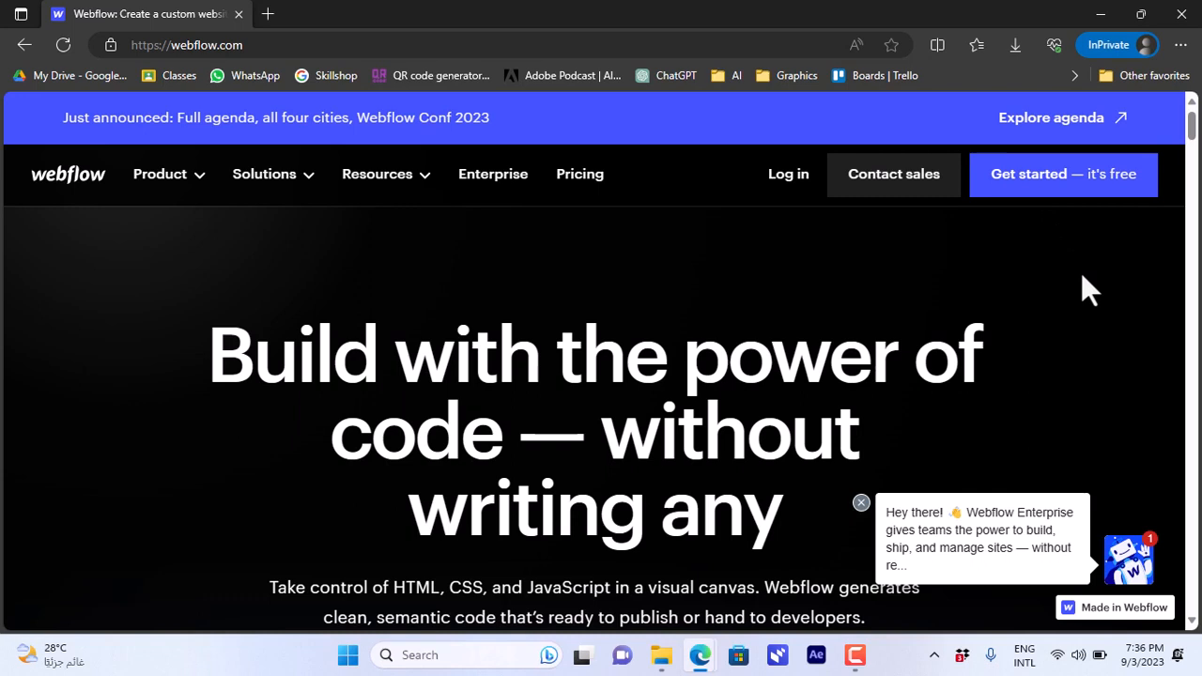
click(1065, 208)
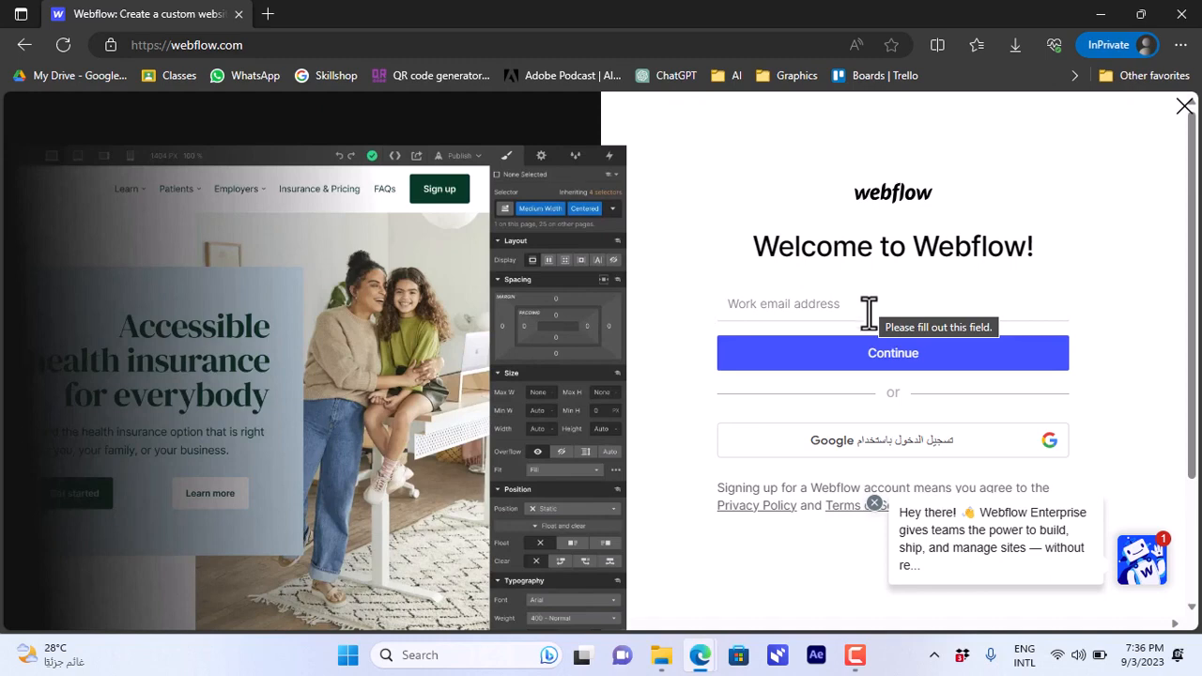
mouse_move(699, 662)
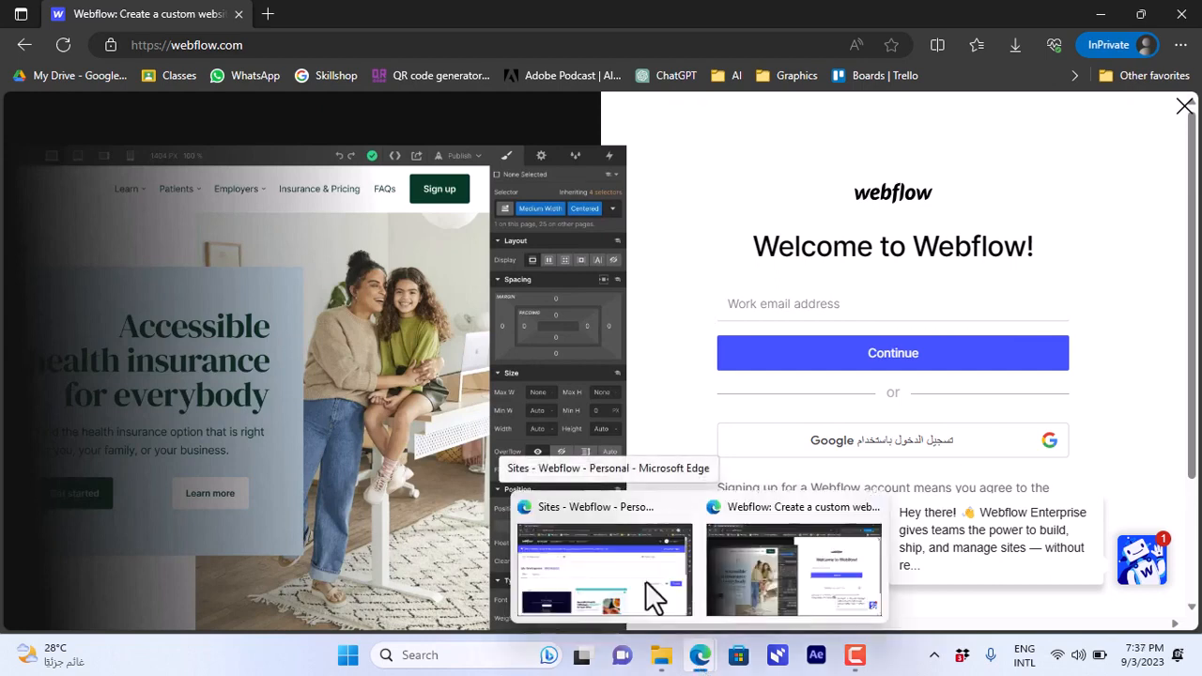
click(639, 582)
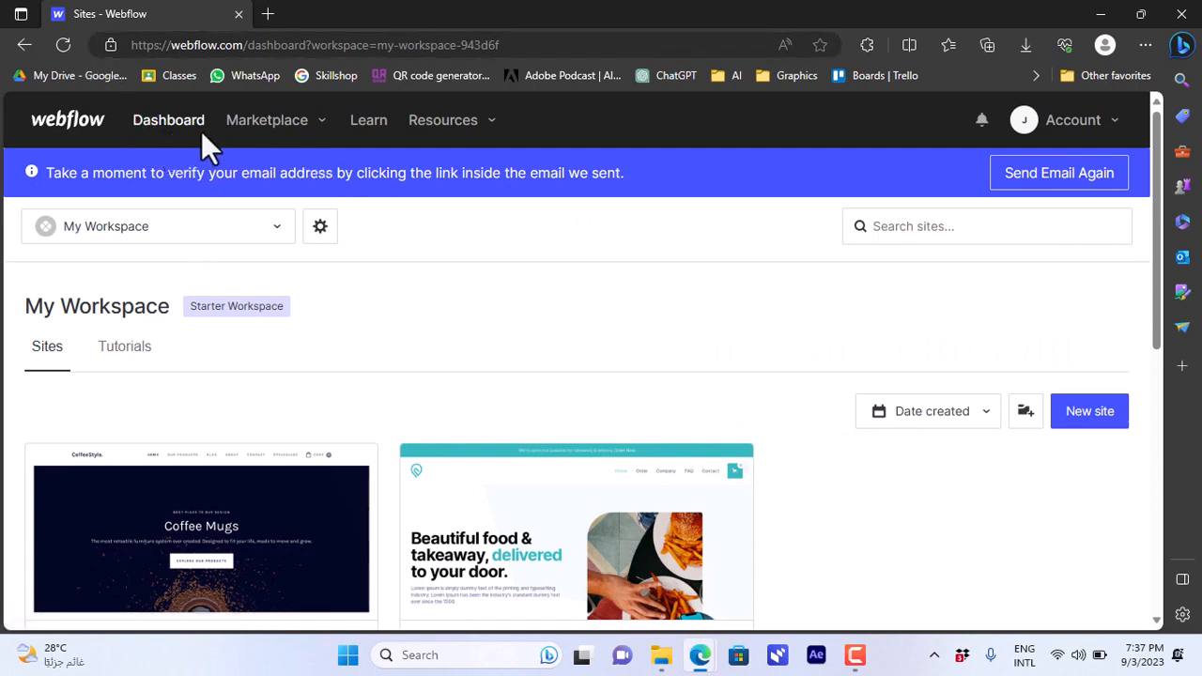
Look over the workspace's sites and the management options available for the "our coffee shop" site
mouse_move(218, 504)
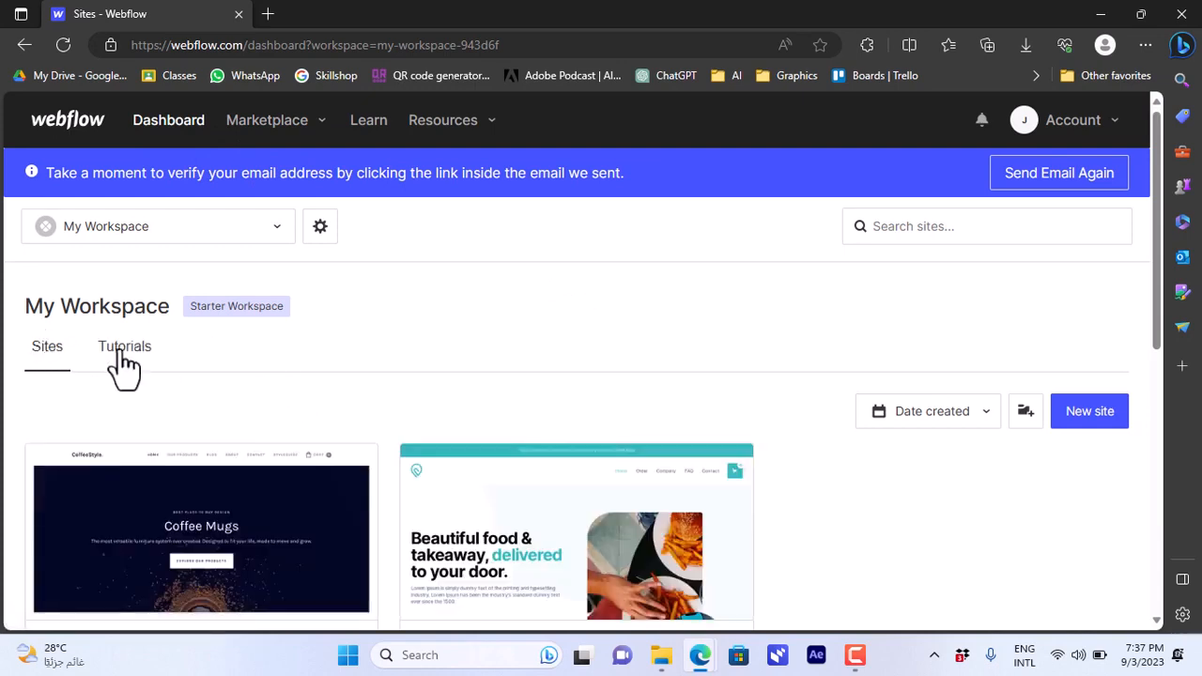
scroll(360, 559, down, 1)
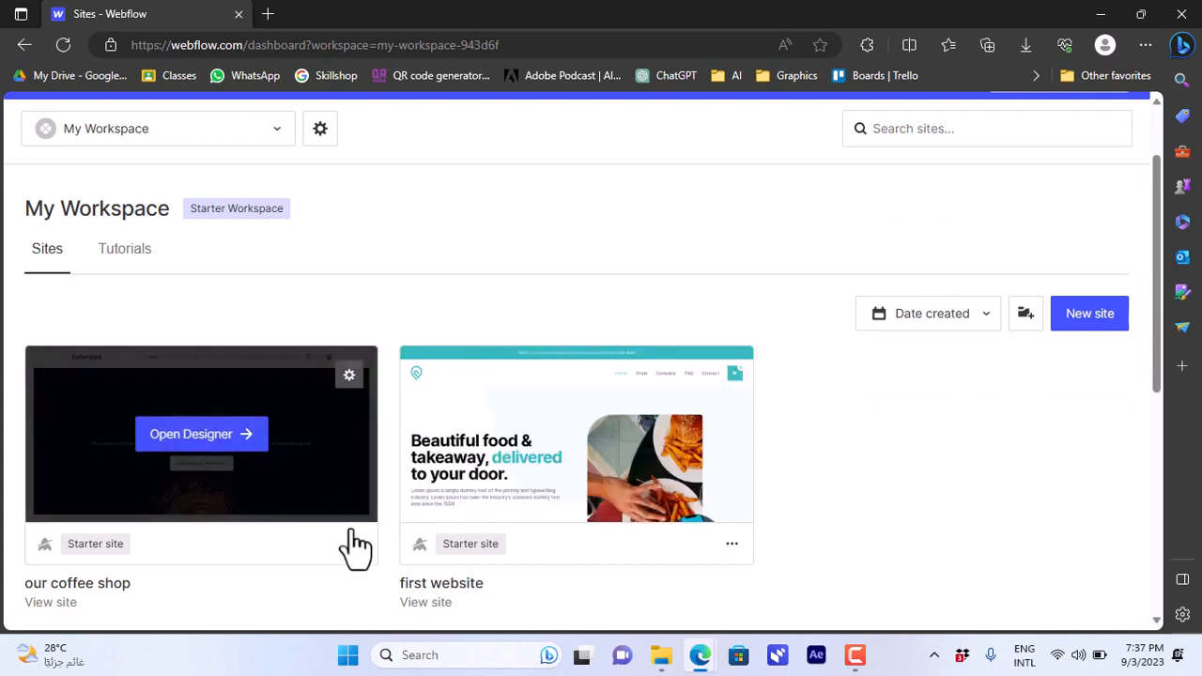
click(356, 545)
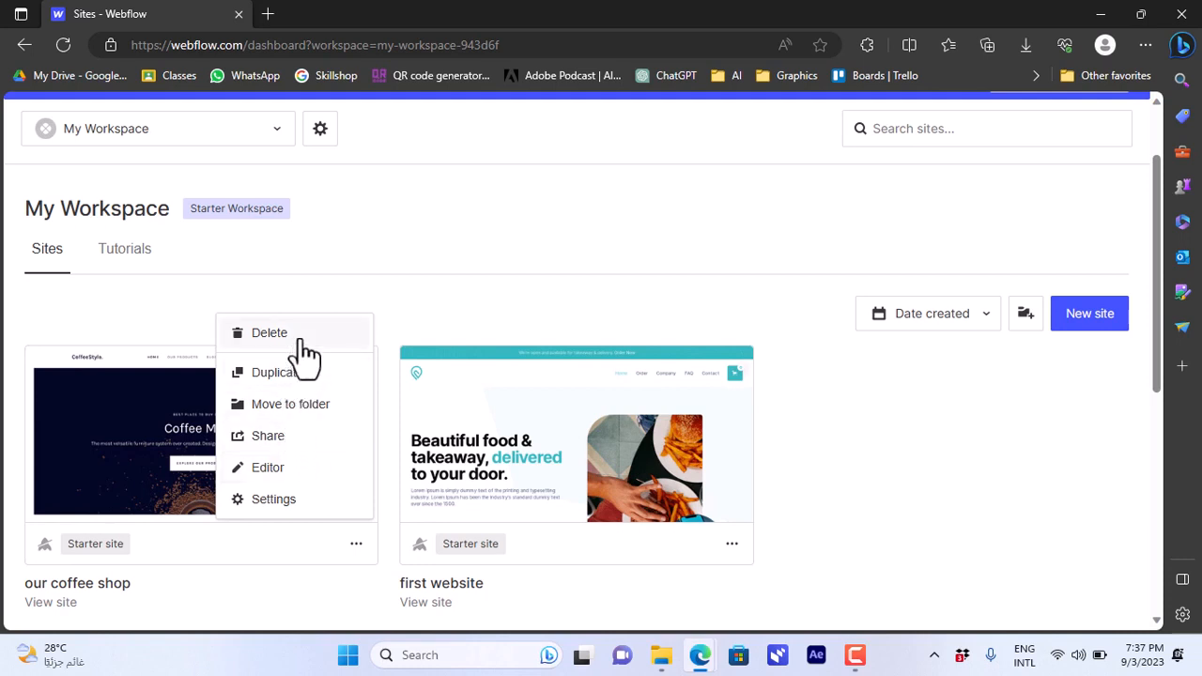
click(408, 289)
key(Return)
scroll(1161, 193, up, 1)
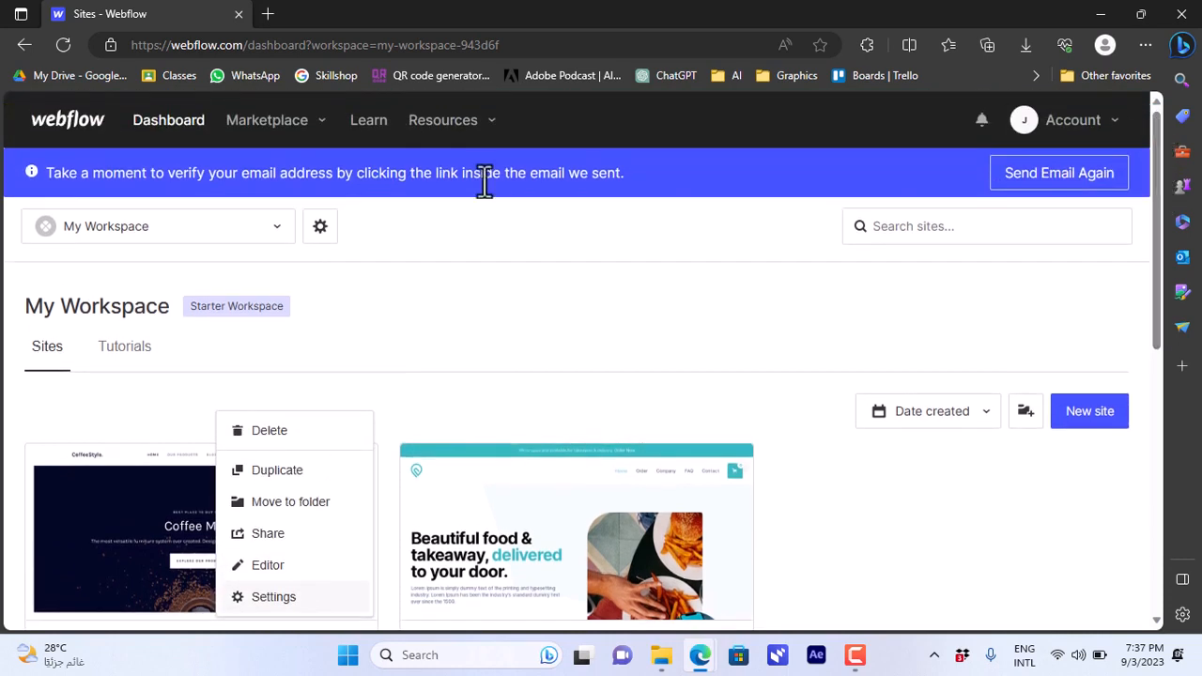
Review the options offered under Marketplace, Resources and Account without choosing any
click(319, 126)
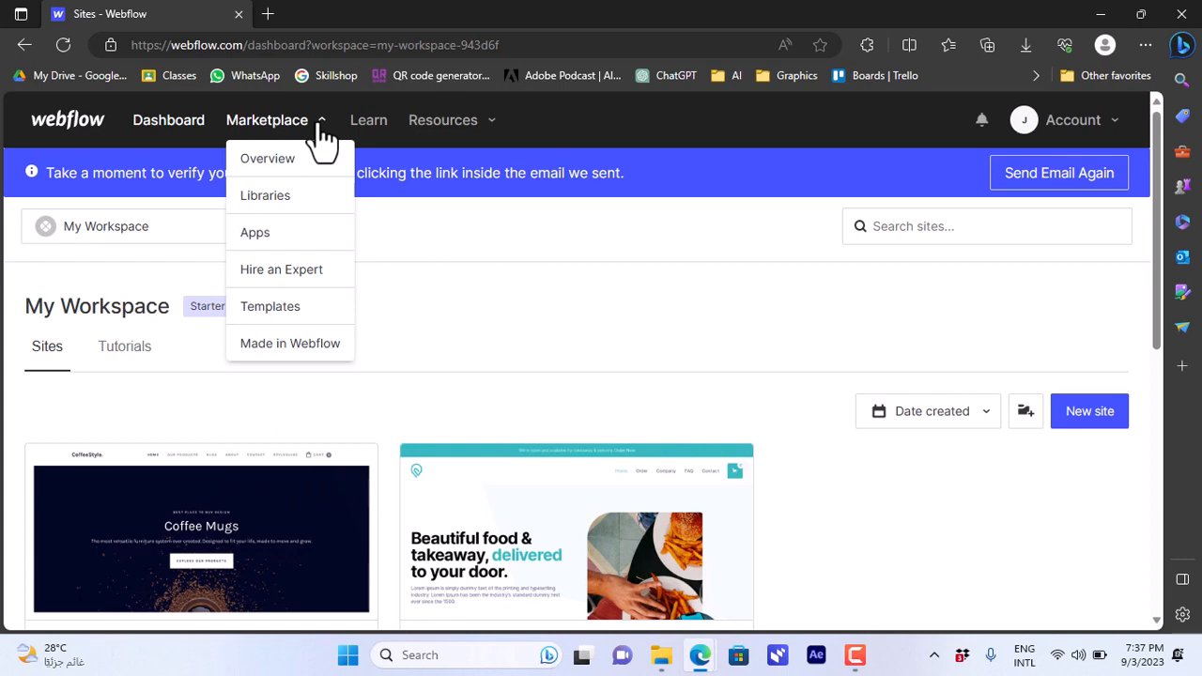
click(490, 134)
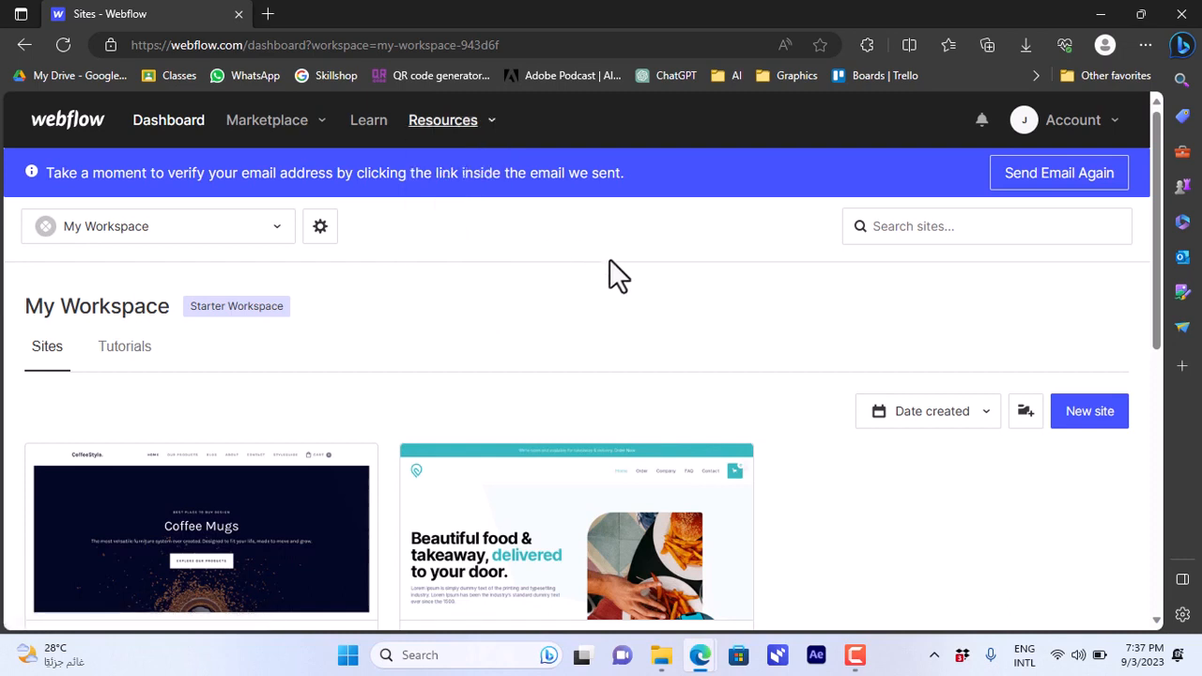
click(1115, 122)
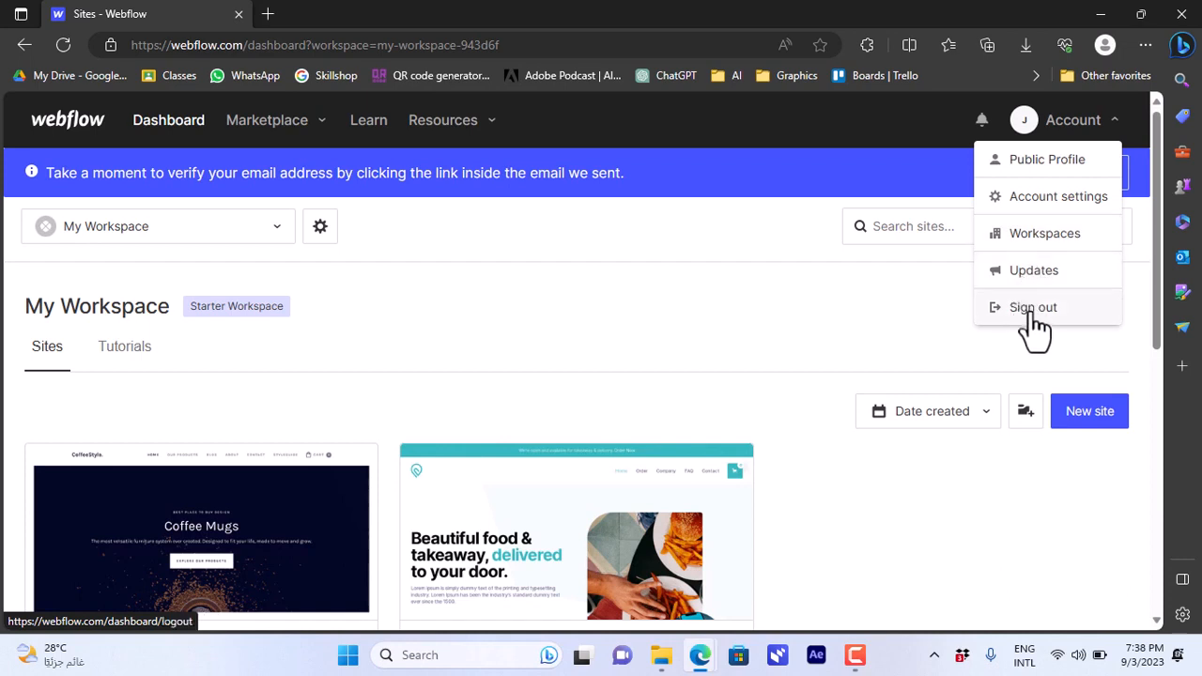
click(888, 335)
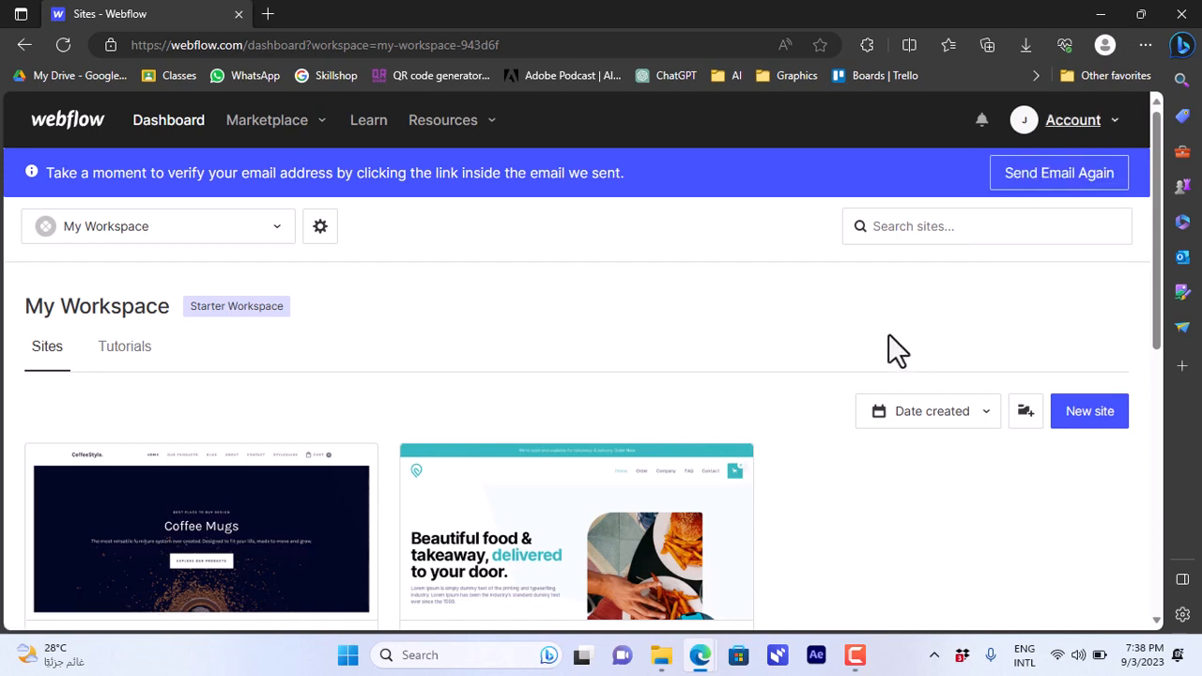
Start creating a new site in My Workspace and review the Blank, Portfolio, Business and Store starter choices
mouse_move(1154, 153)
mouse_down()
mouse_move(1156, 220)
mouse_move(1159, 133)
mouse_up()
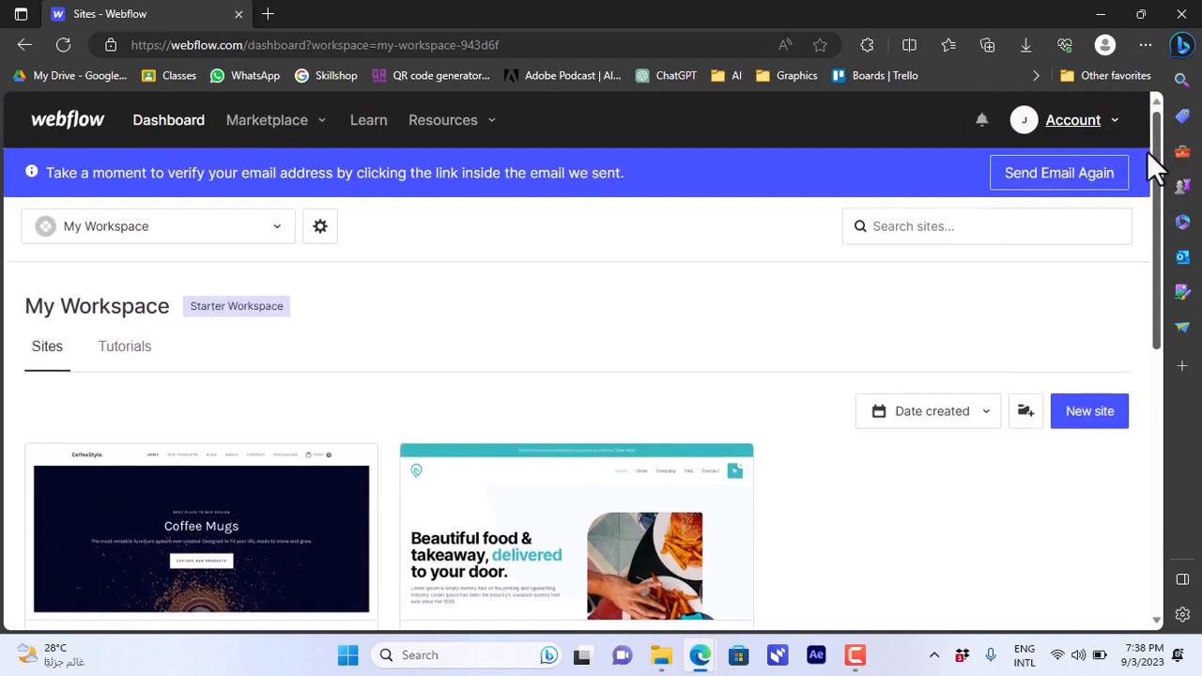
click(1091, 421)
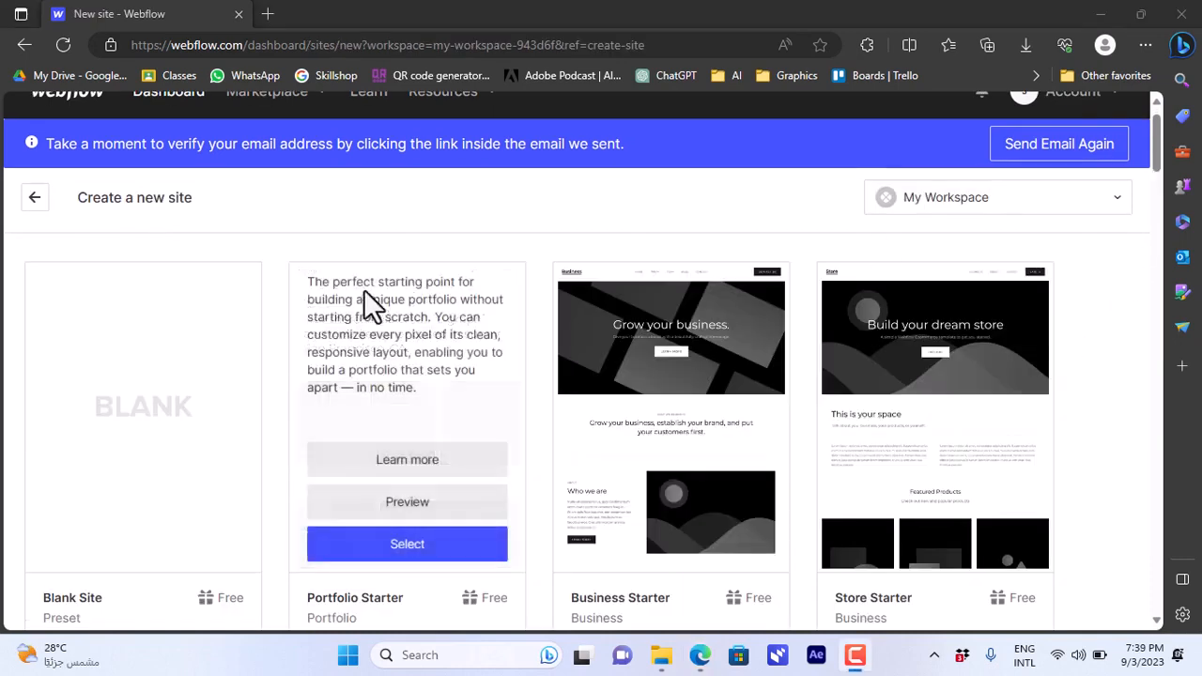
mouse_move(111, 423)
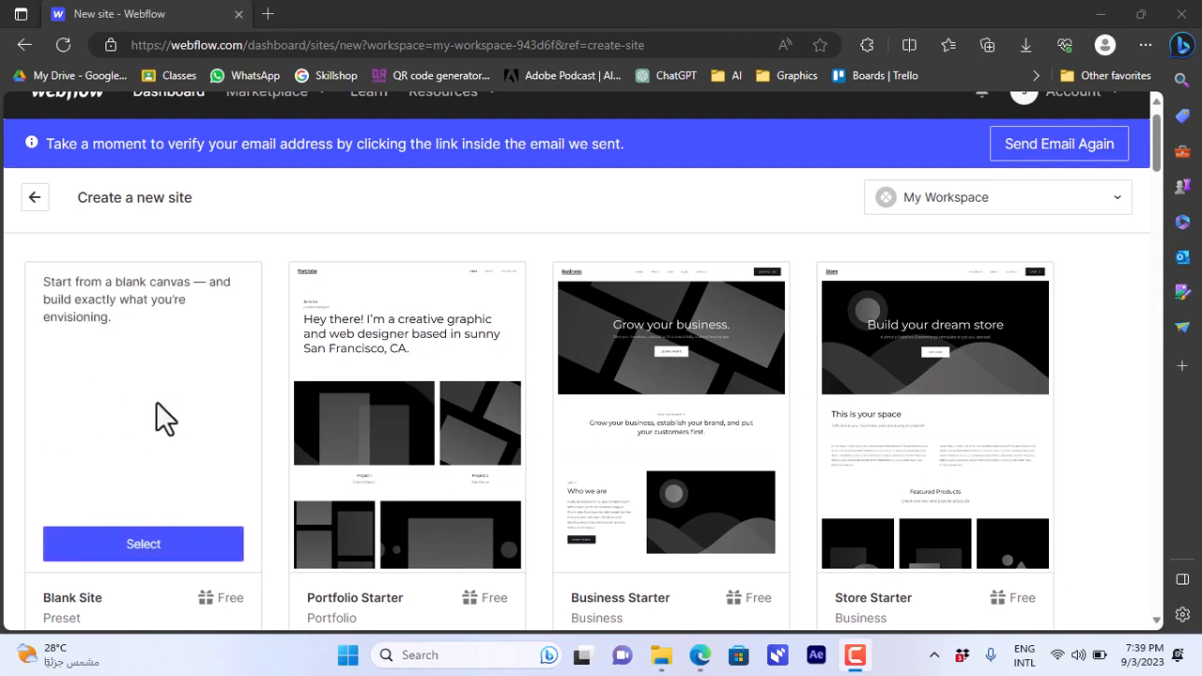
mouse_move(1156, 130)
mouse_down()
mouse_move(1156, 143)
mouse_move(1156, 124)
mouse_up()
mouse_move(493, 436)
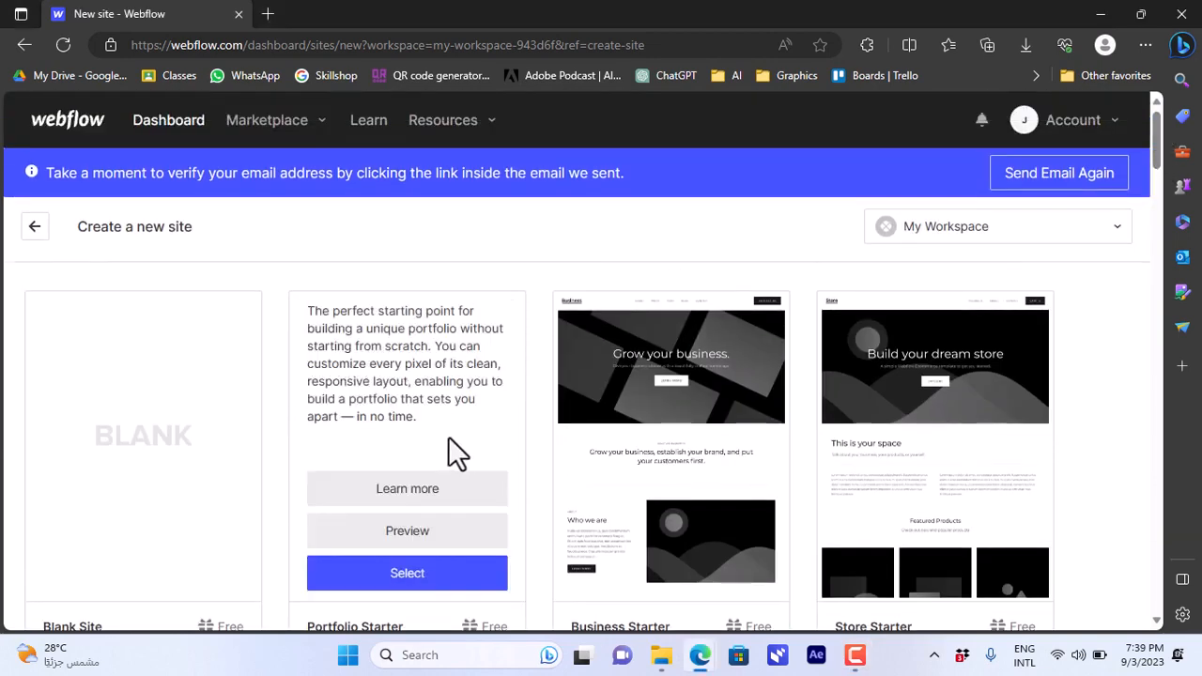
mouse_move(1164, 169)
mouse_down()
mouse_move(1158, 201)
mouse_move(1156, 167)
mouse_up()
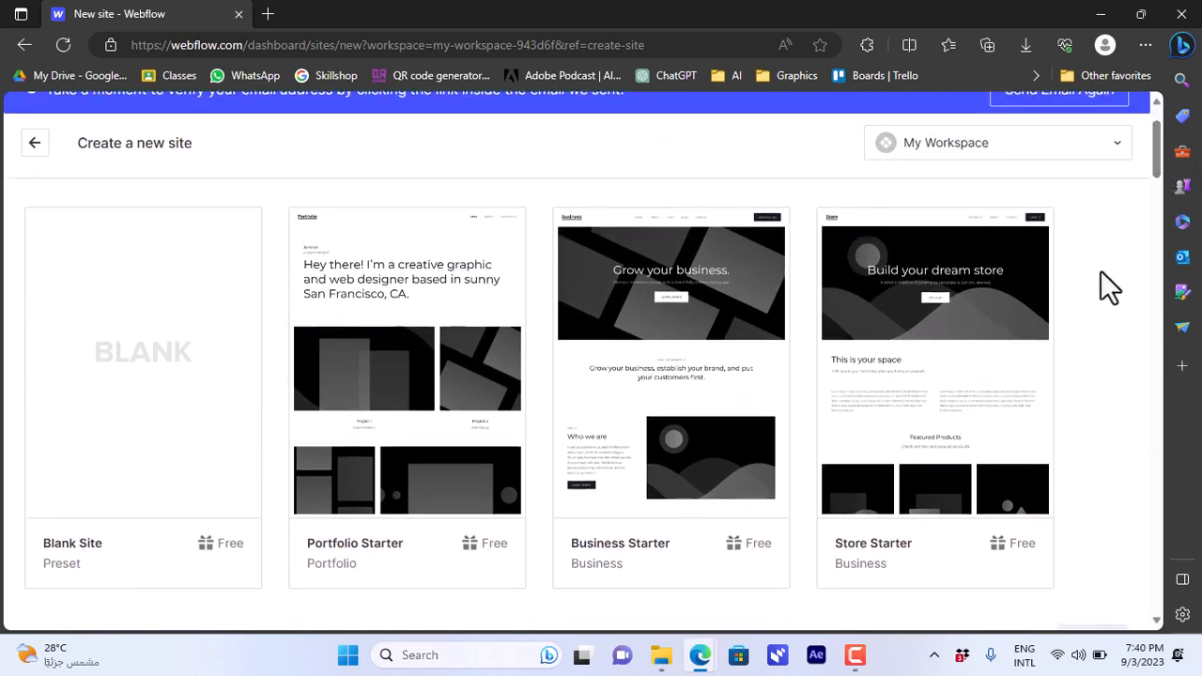
mouse_move(521, 361)
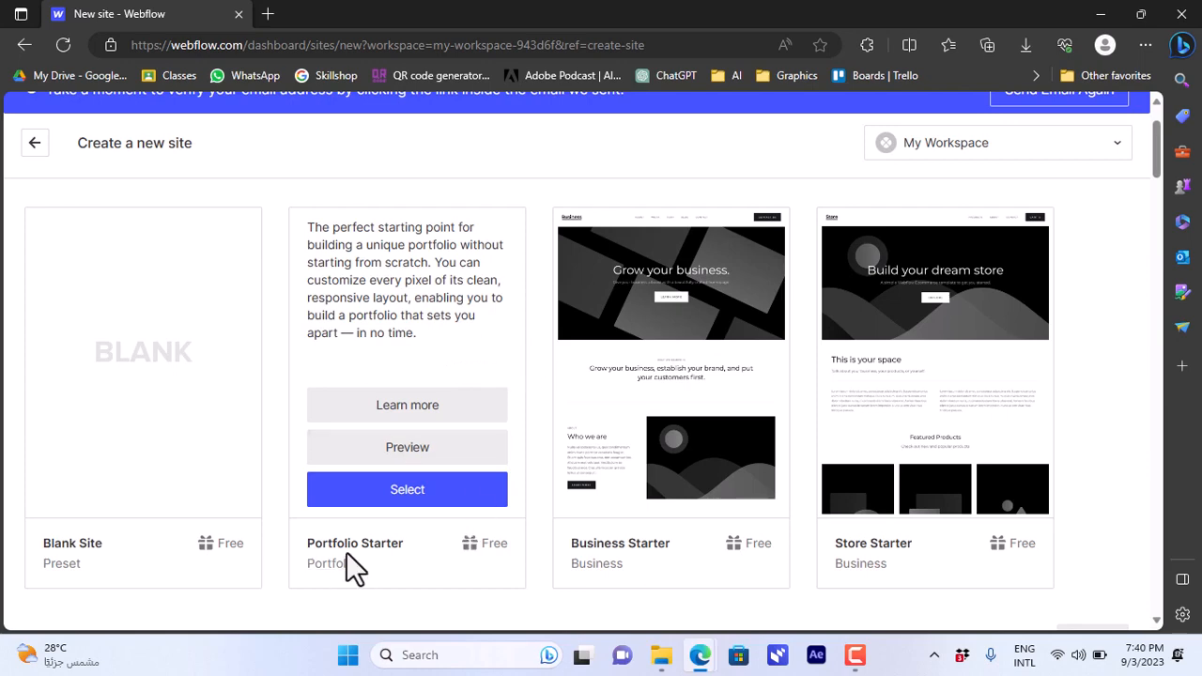
mouse_move(742, 578)
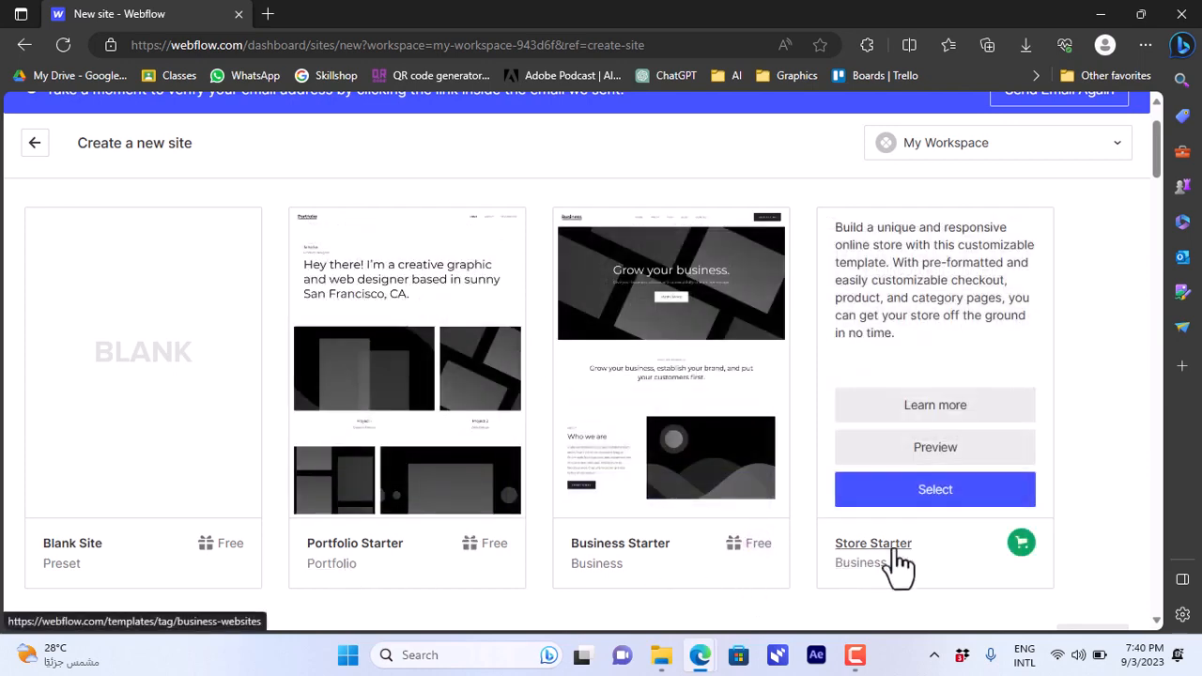
Examine the new paid templates offered for the site, including Unios, Resort 128, Agencē and DestinFlow
drag(1157, 169, 1160, 218)
mouse_move(166, 297)
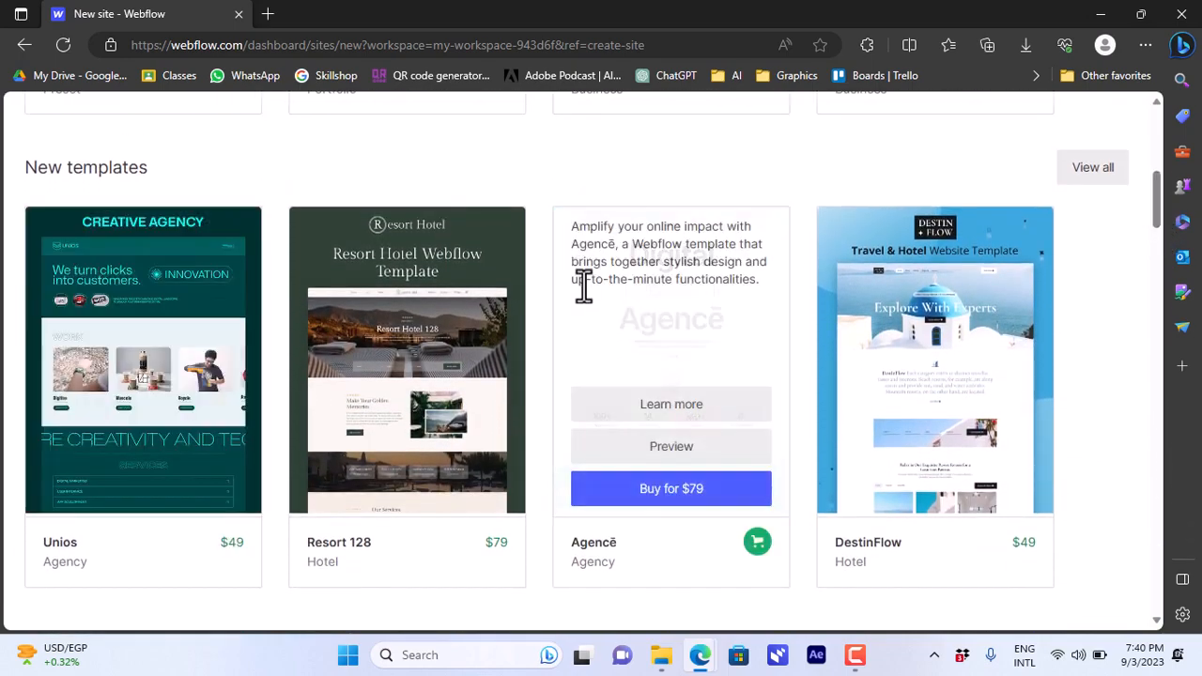
mouse_move(331, 340)
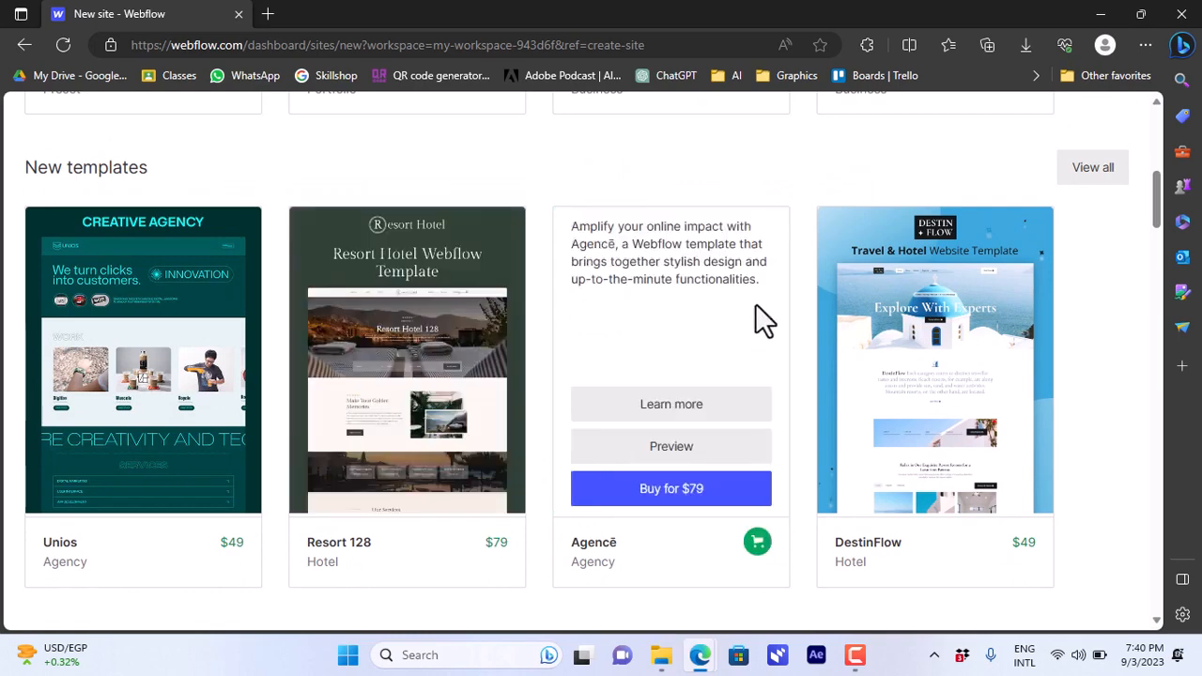
mouse_move(964, 262)
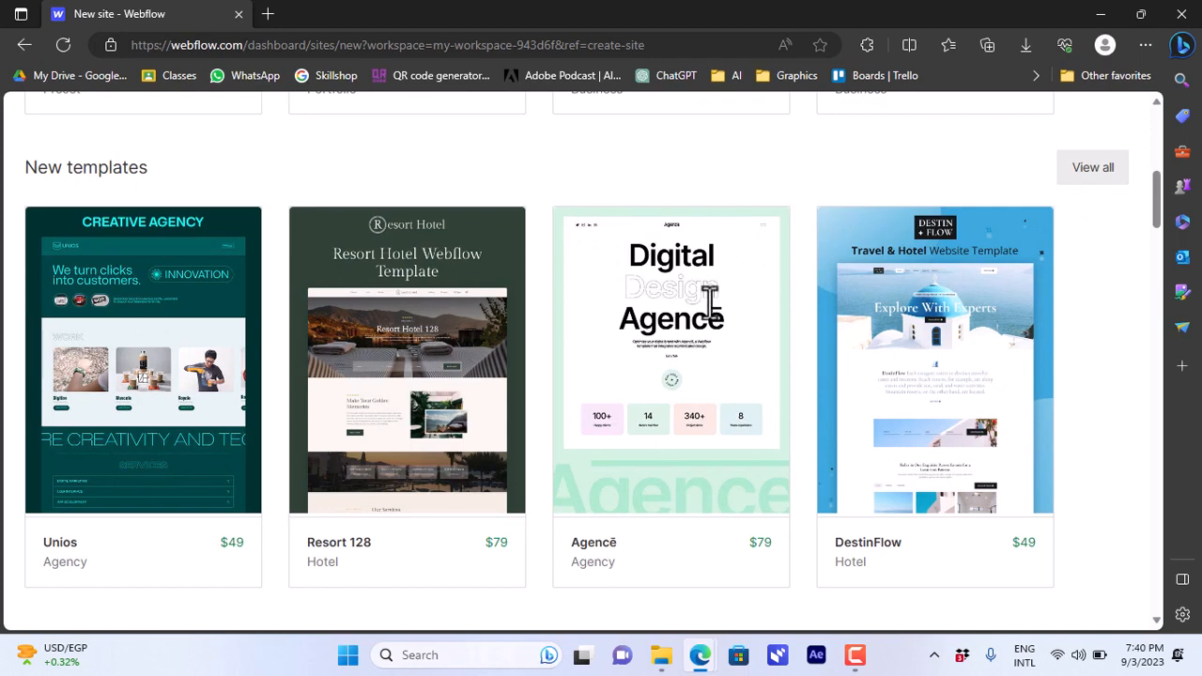
mouse_move(227, 527)
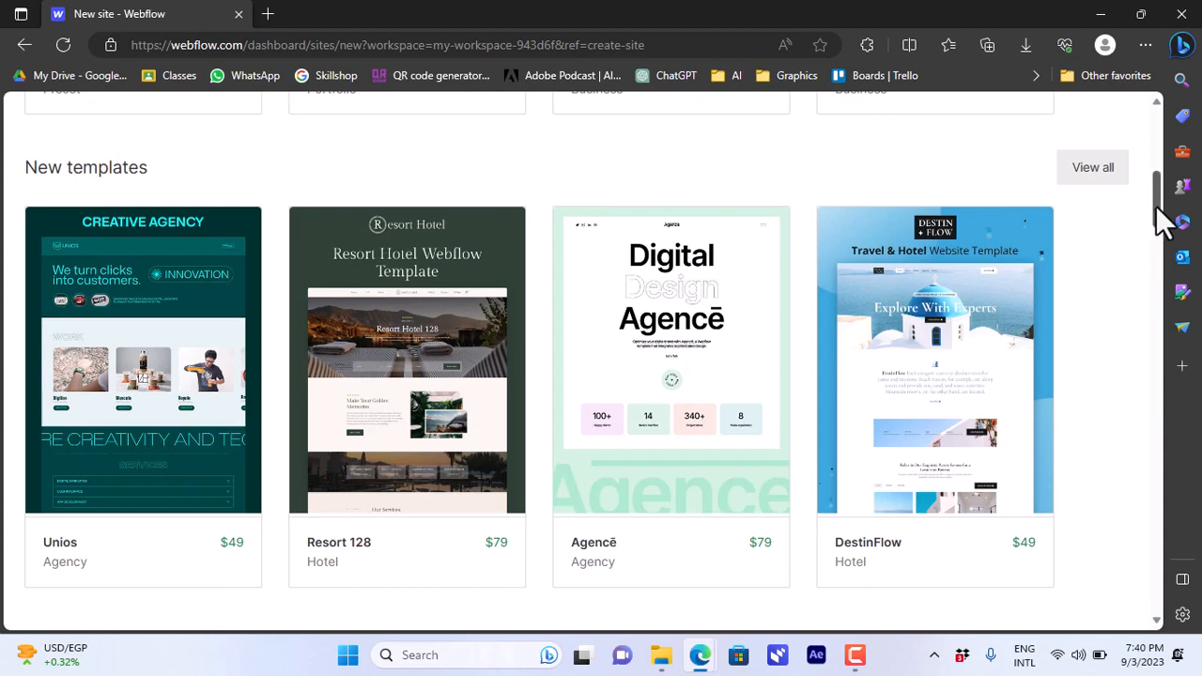
Open the full collection of free website templates and browse through the designs
drag(1157, 208, 1156, 287)
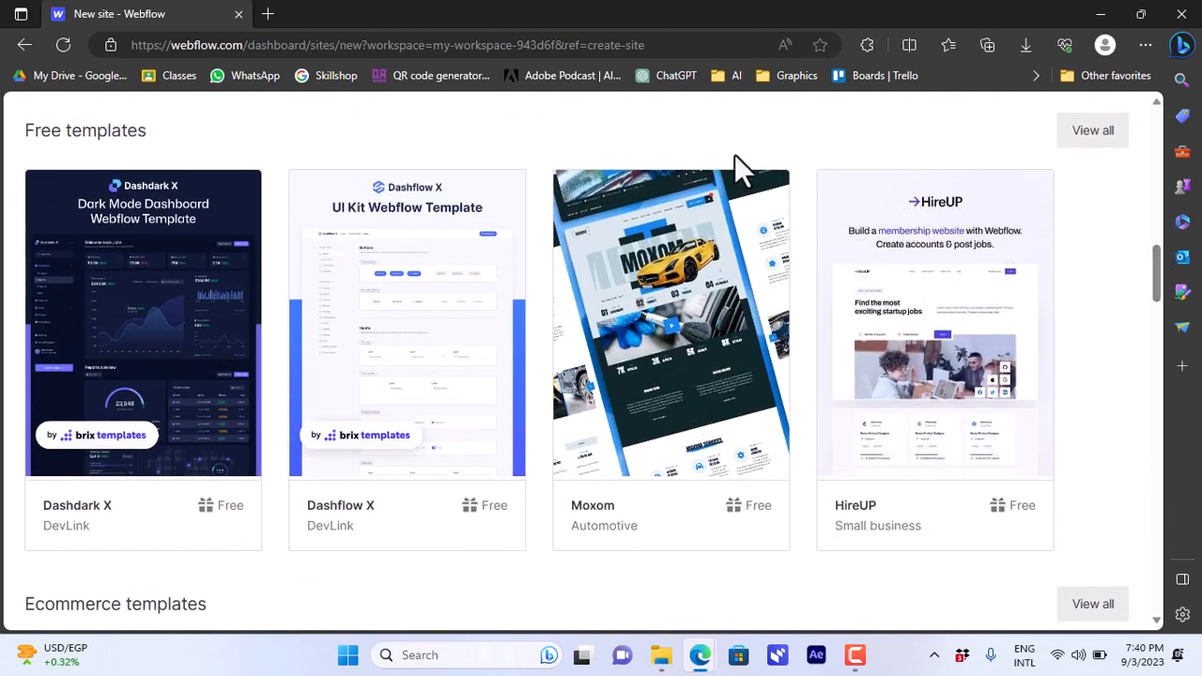
click(1101, 144)
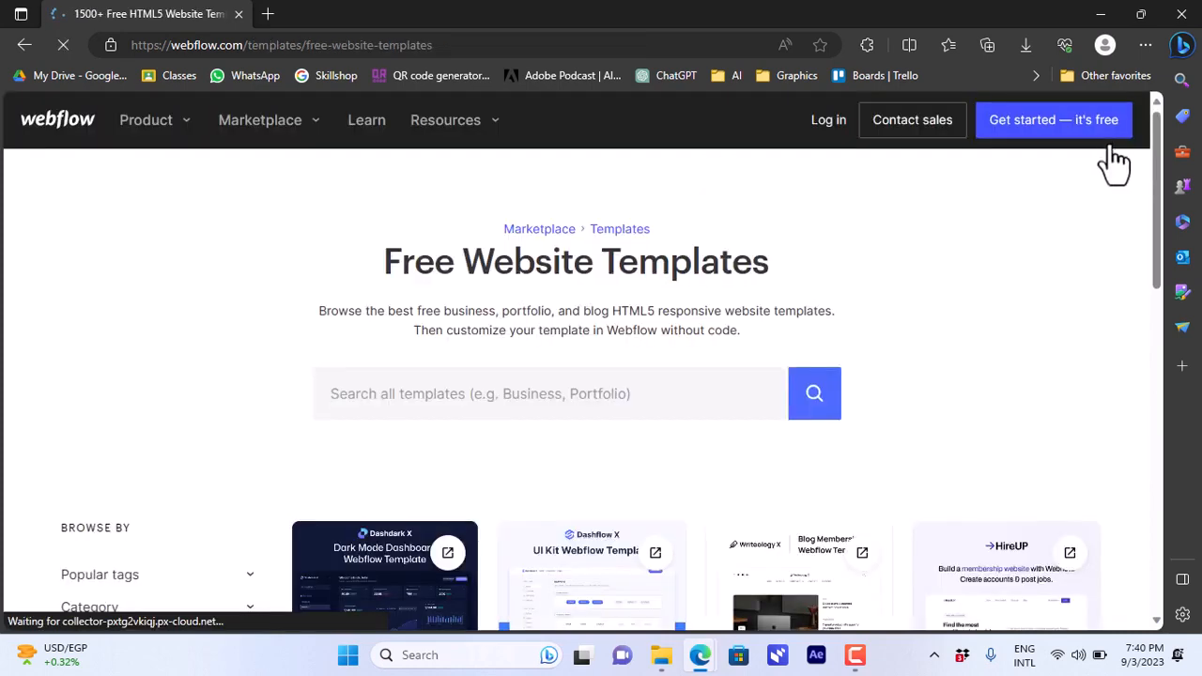
scroll(1154, 150, down, 4)
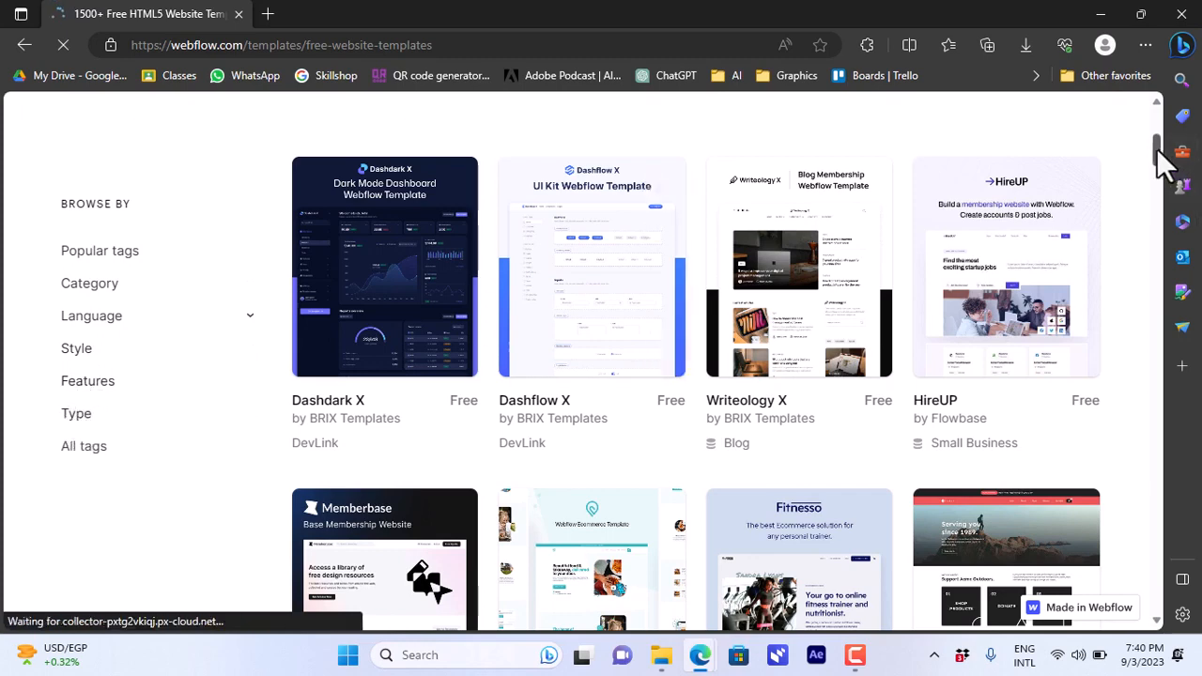
scroll(1156, 153, down, 4)
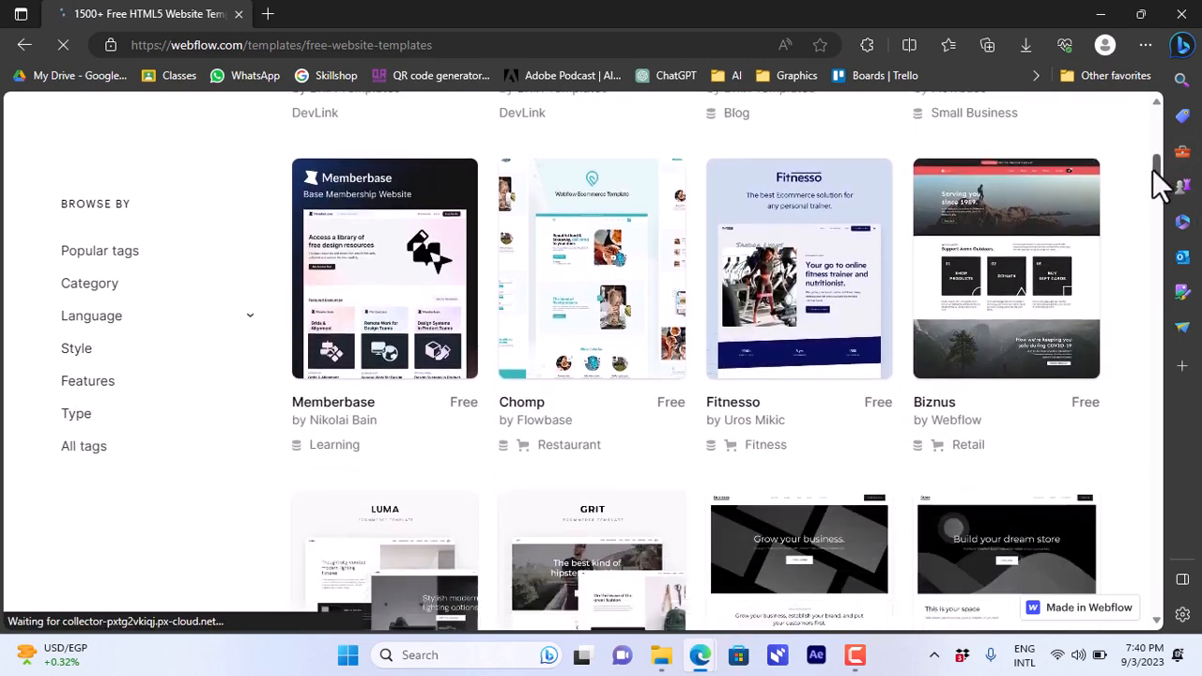
drag(1155, 174, 1157, 182)
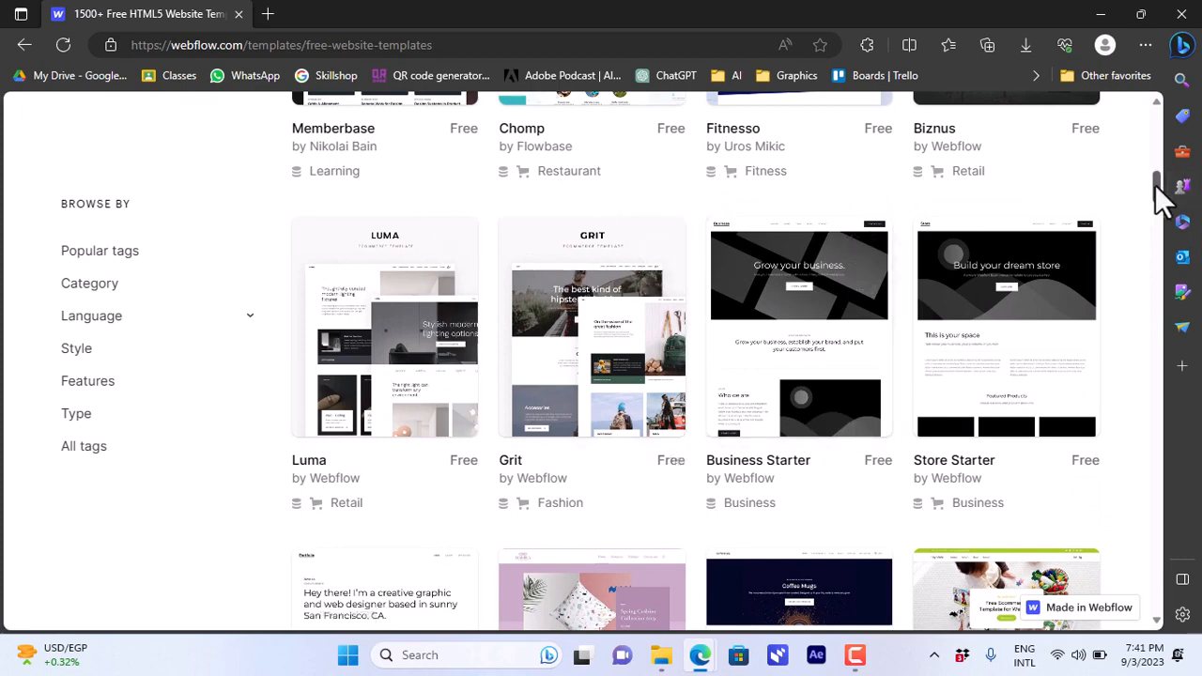
drag(1156, 209, 1157, 218)
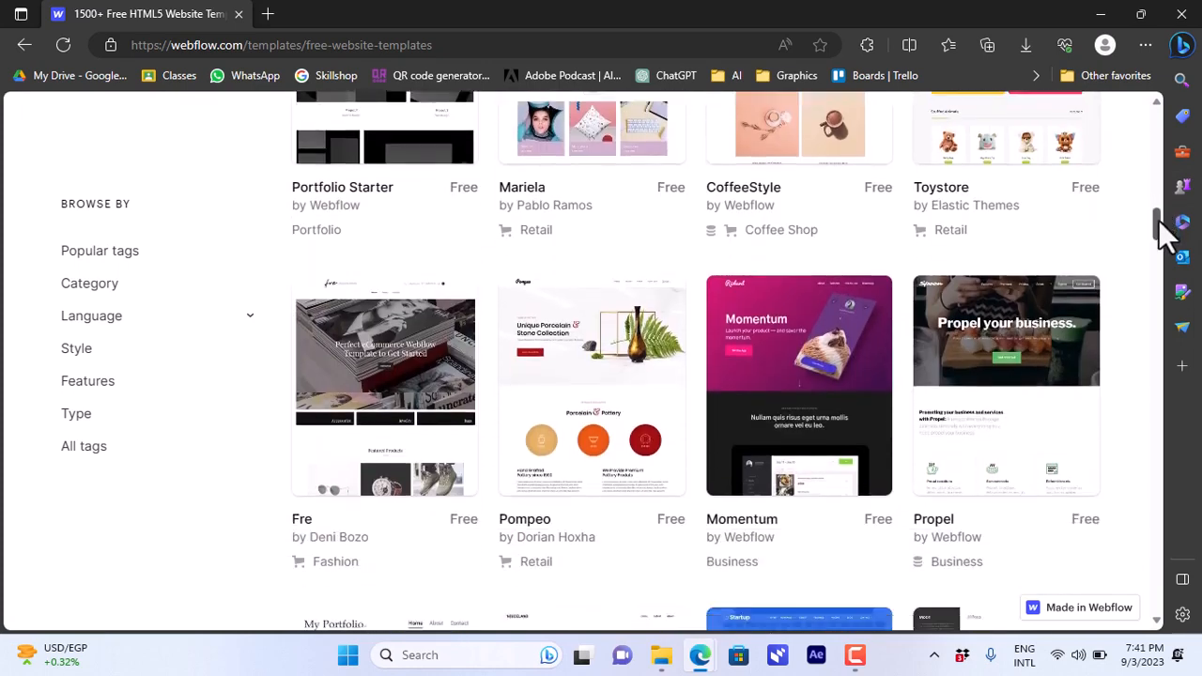
drag(1162, 228, 1161, 215)
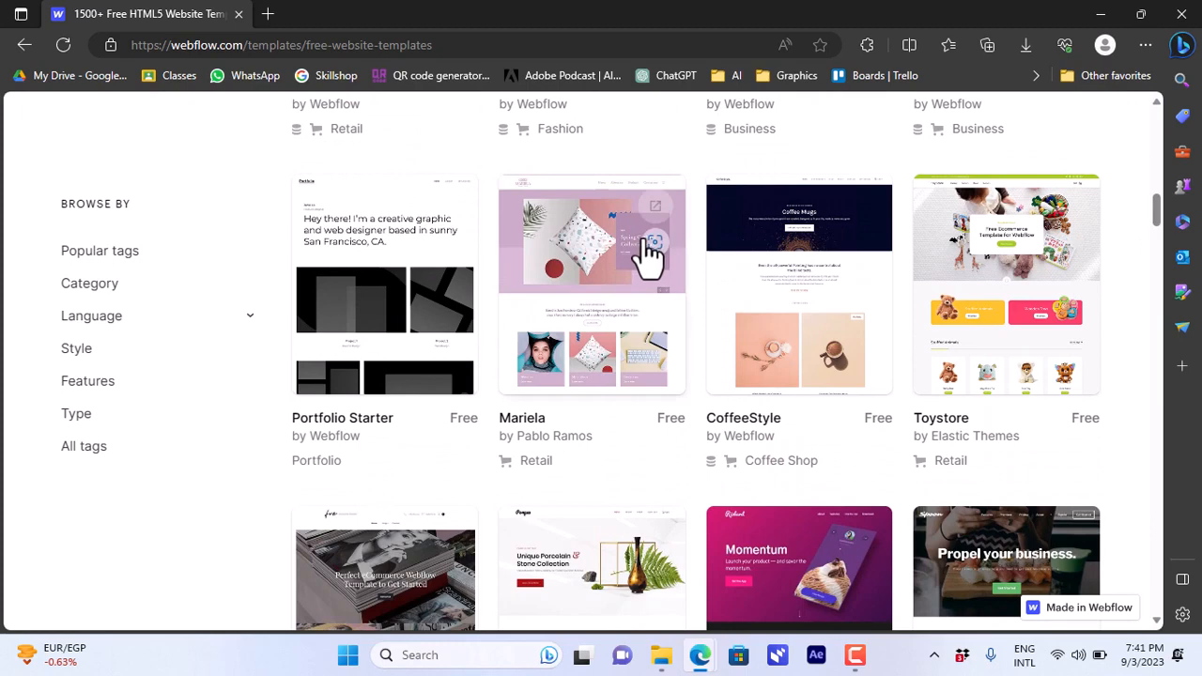
Open the free Mariela retail template, preview it in the browser and look through its Products page
click(585, 314)
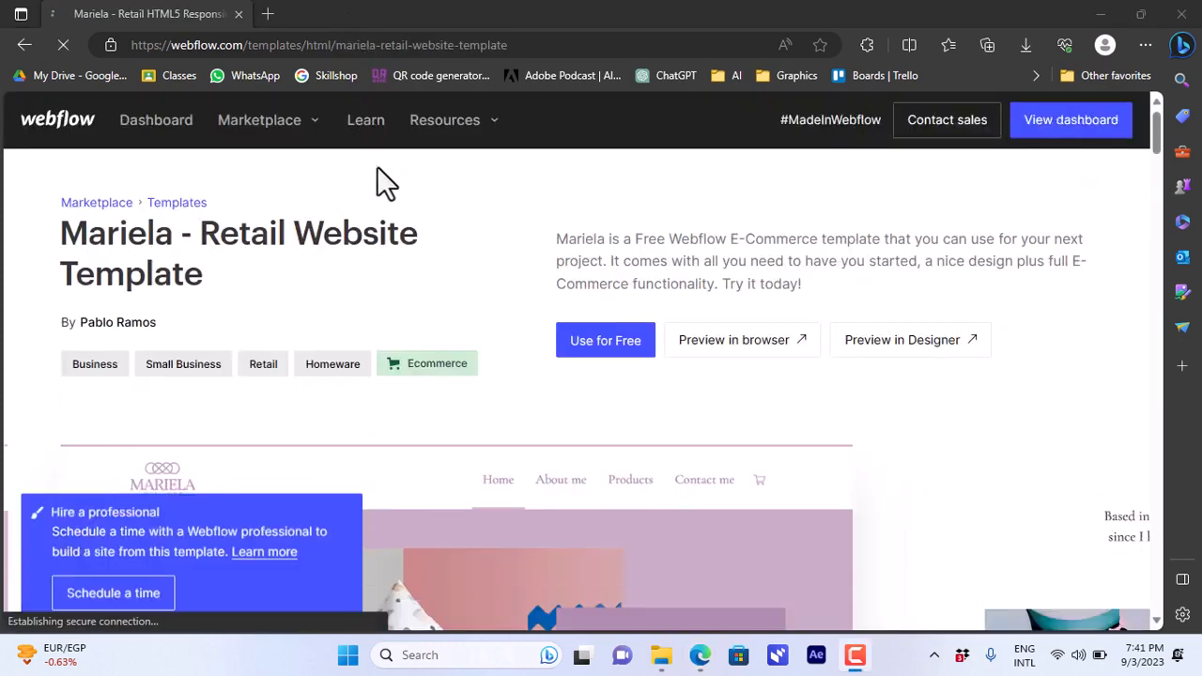
click(748, 340)
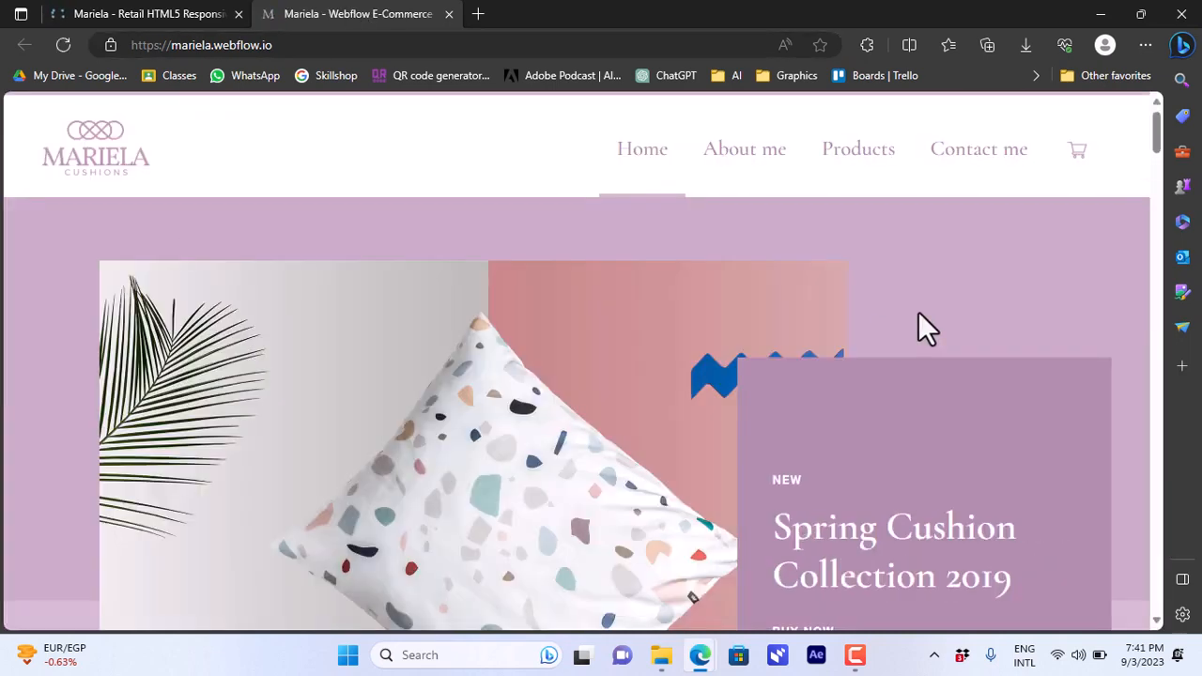
mouse_move(1159, 135)
mouse_down()
mouse_move(1166, 195)
mouse_move(1164, 121)
mouse_up()
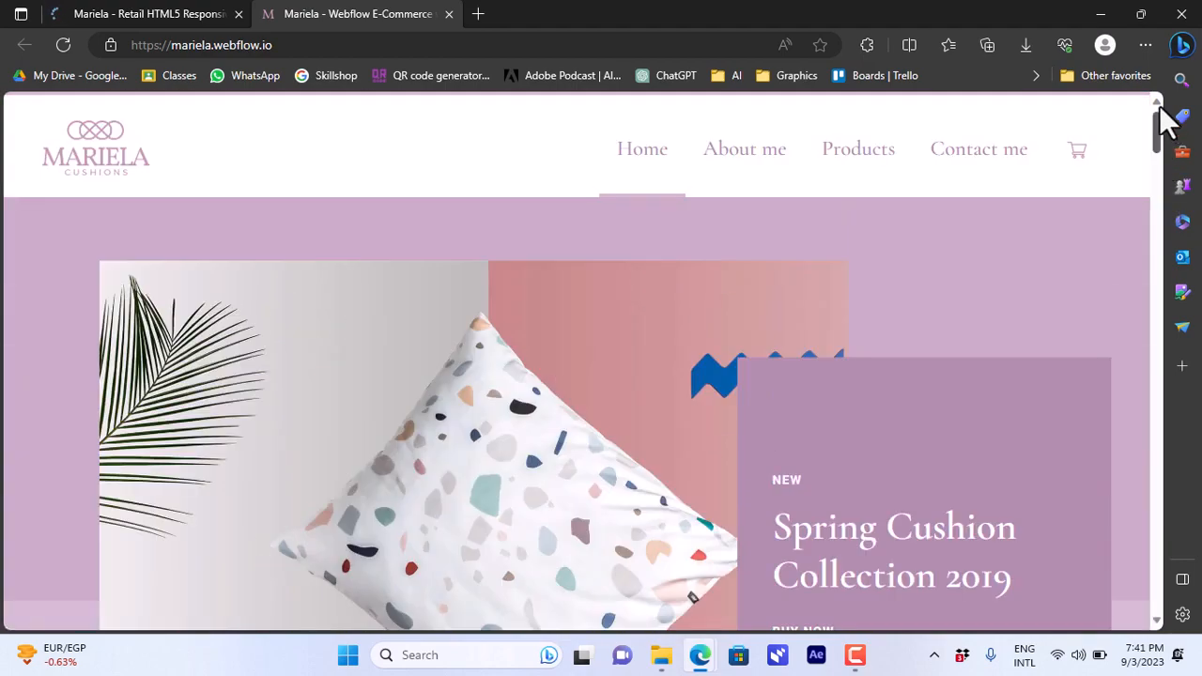
click(878, 169)
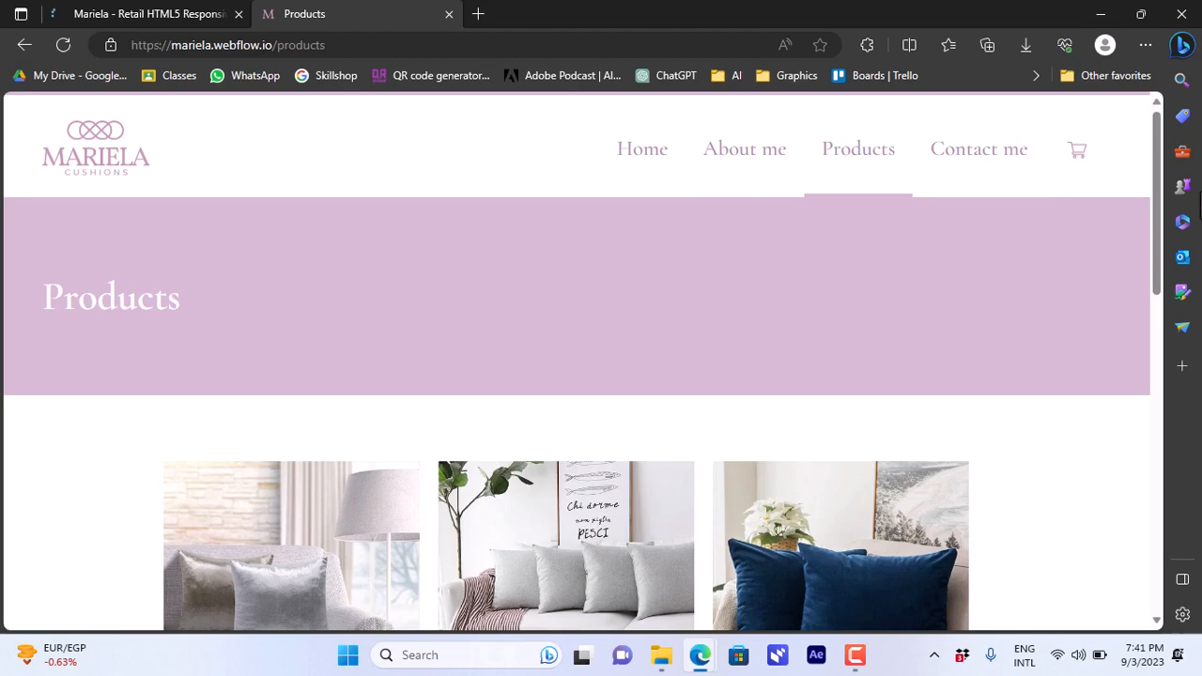
drag(1164, 187, 1163, 328)
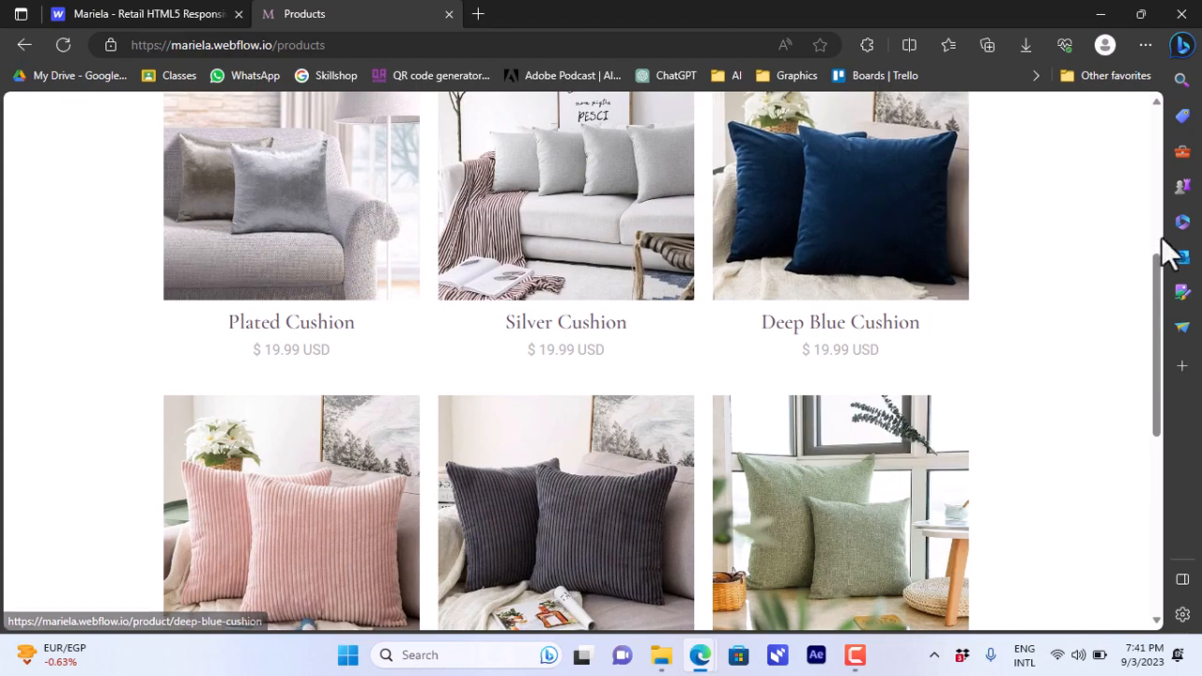
Close the Mariela preview, use the template for free and create a site named "our first website"
drag(1161, 282, 539, 5)
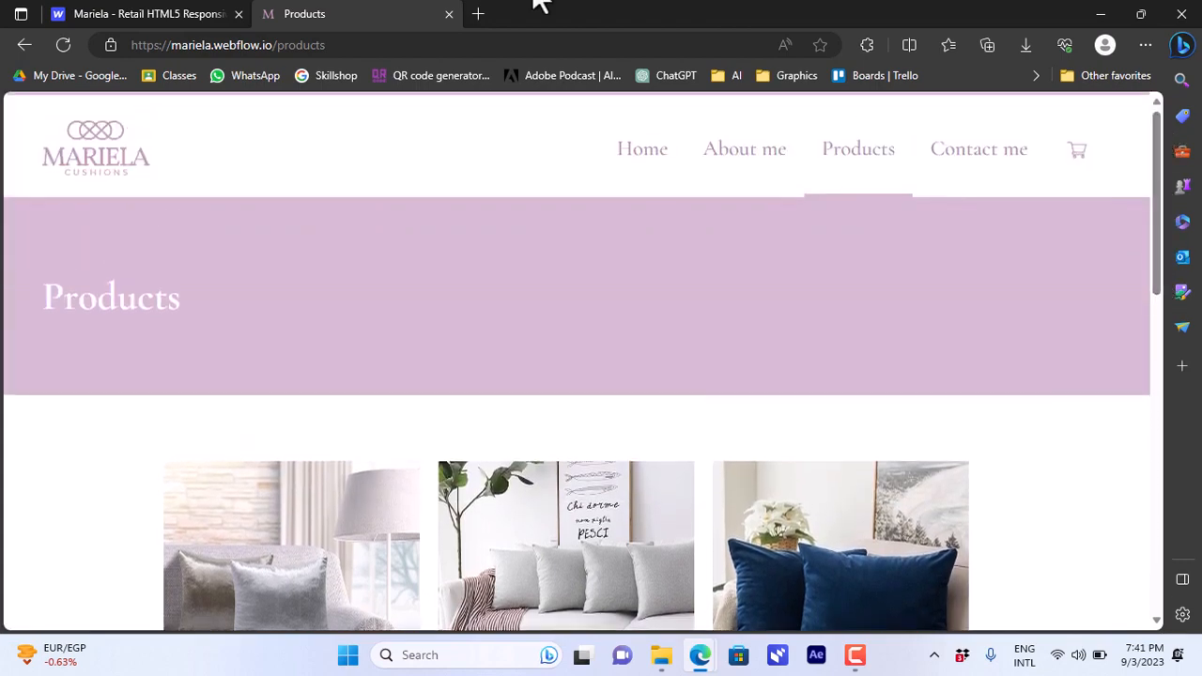
click(449, 14)
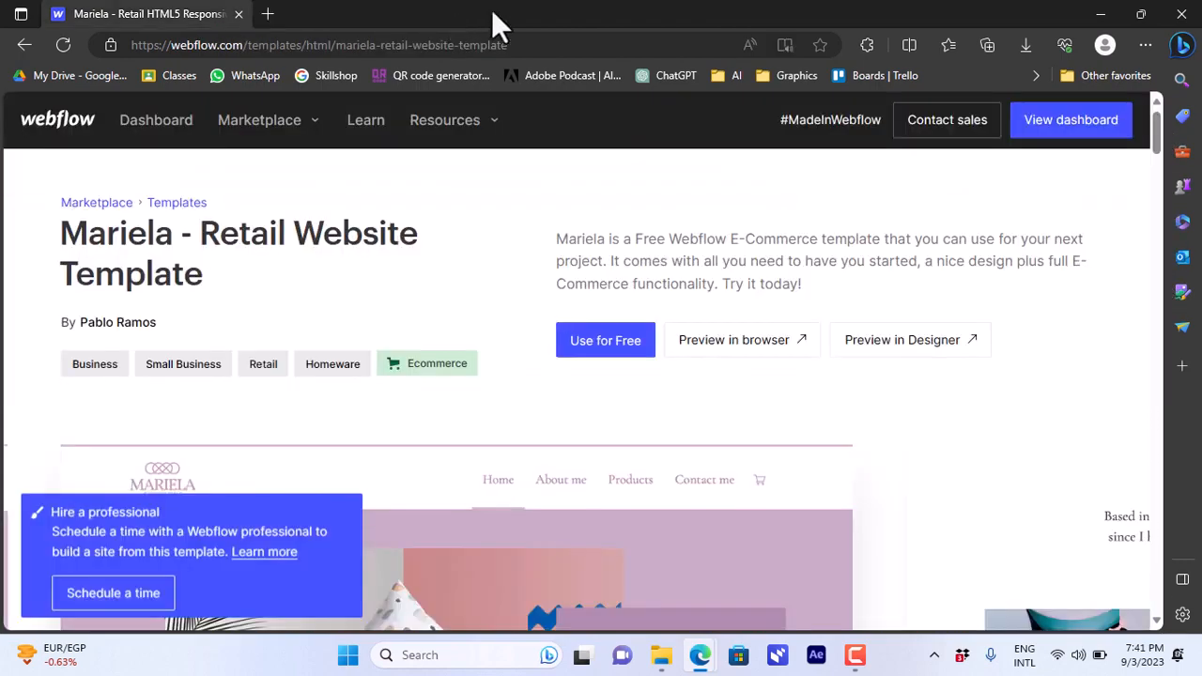
click(612, 355)
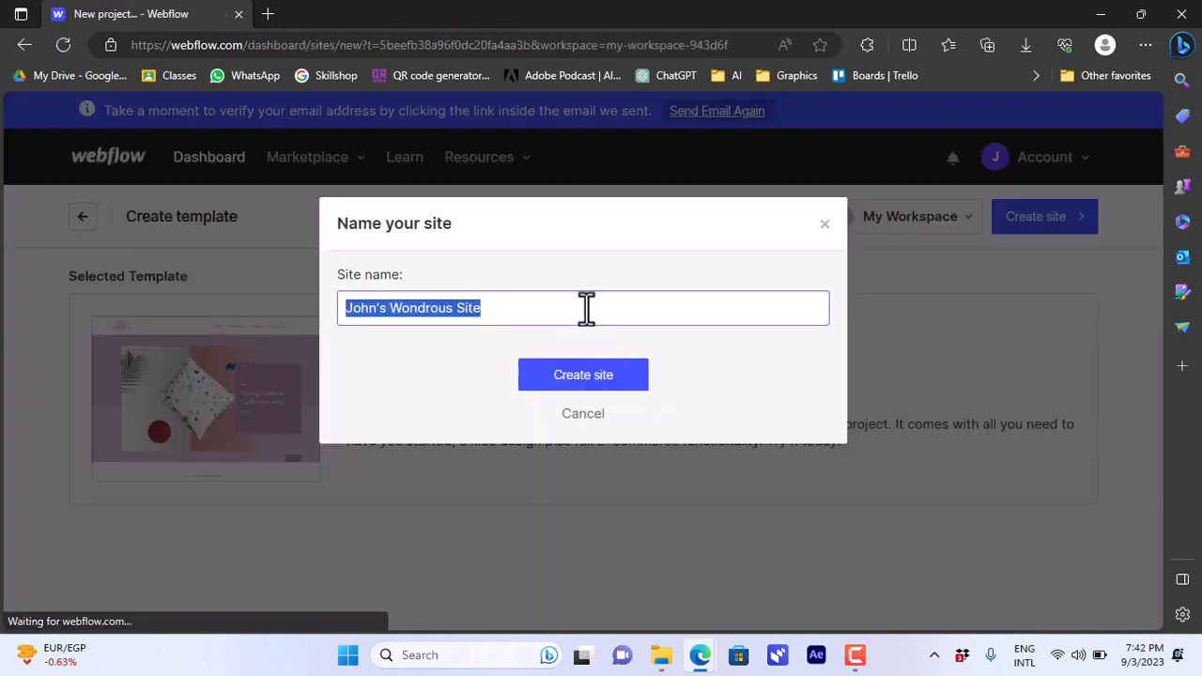
text(our )
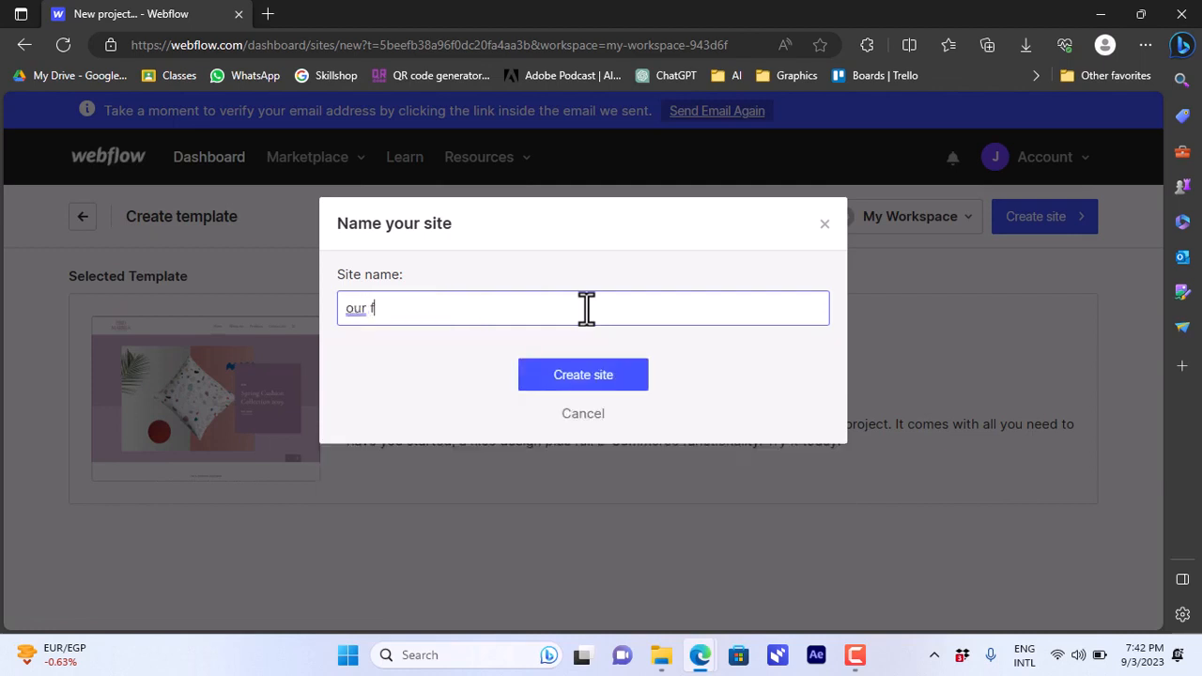
text(first we)
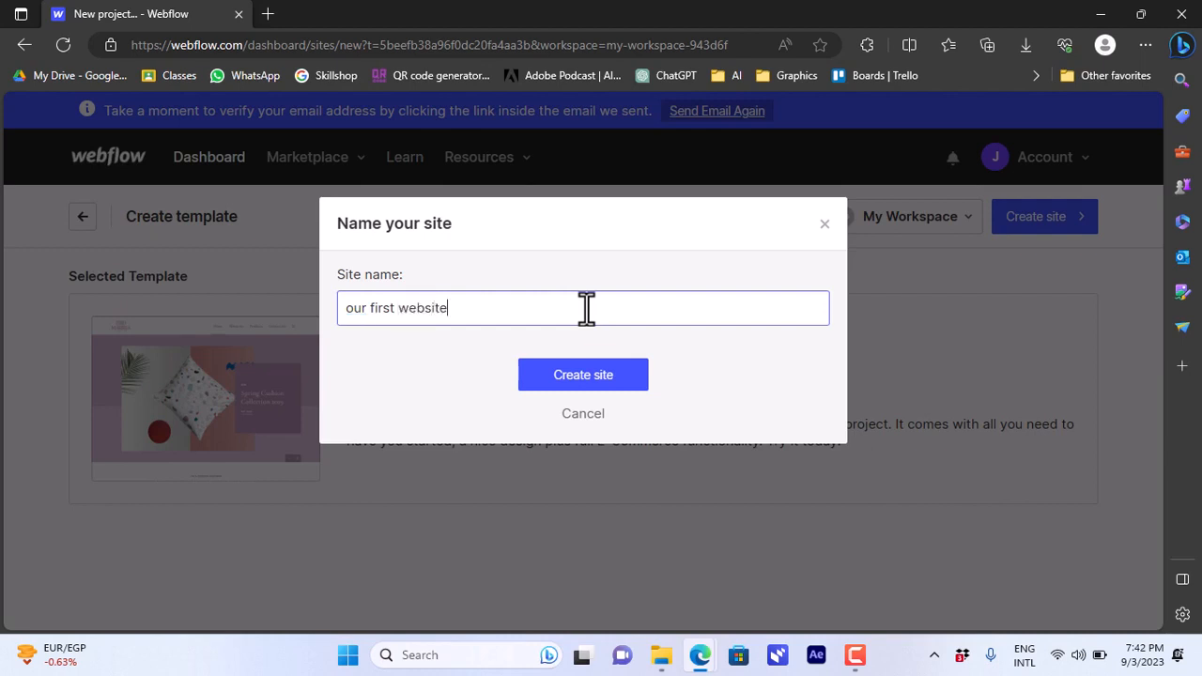
text(bsite)
click(582, 380)
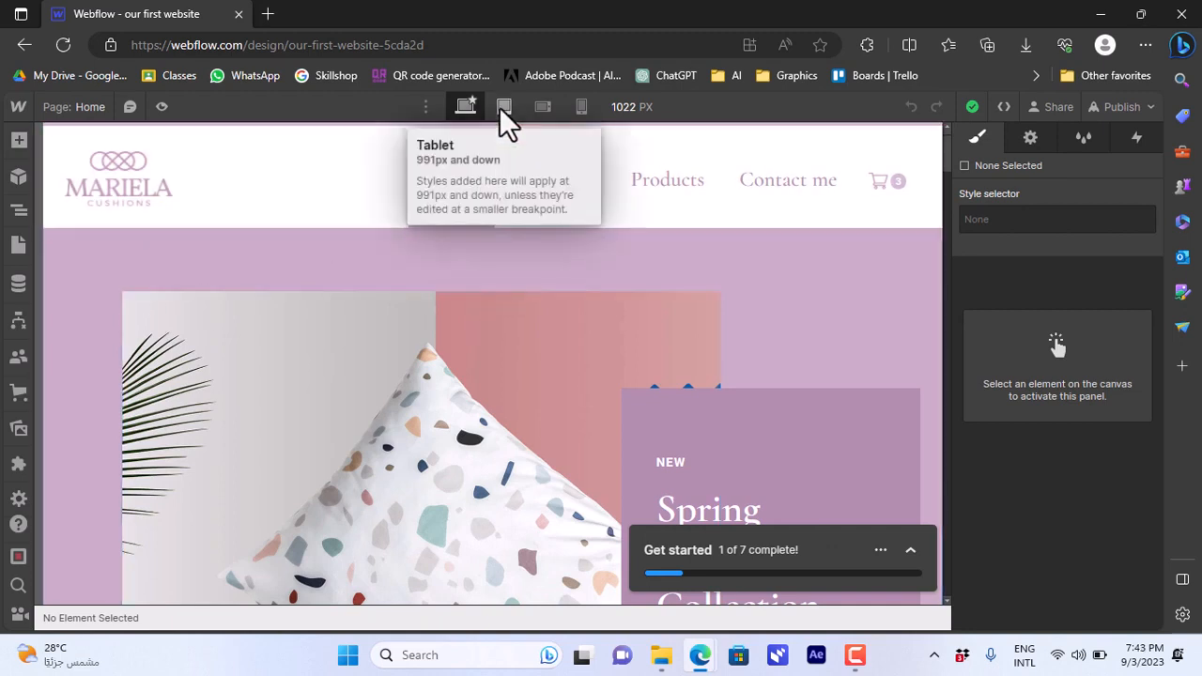
Check the home page at the tablet, mobile landscape and mobile portrait breakpoints, resize the portrait canvas to 414 and 340 px, and return to desktop
click(499, 107)
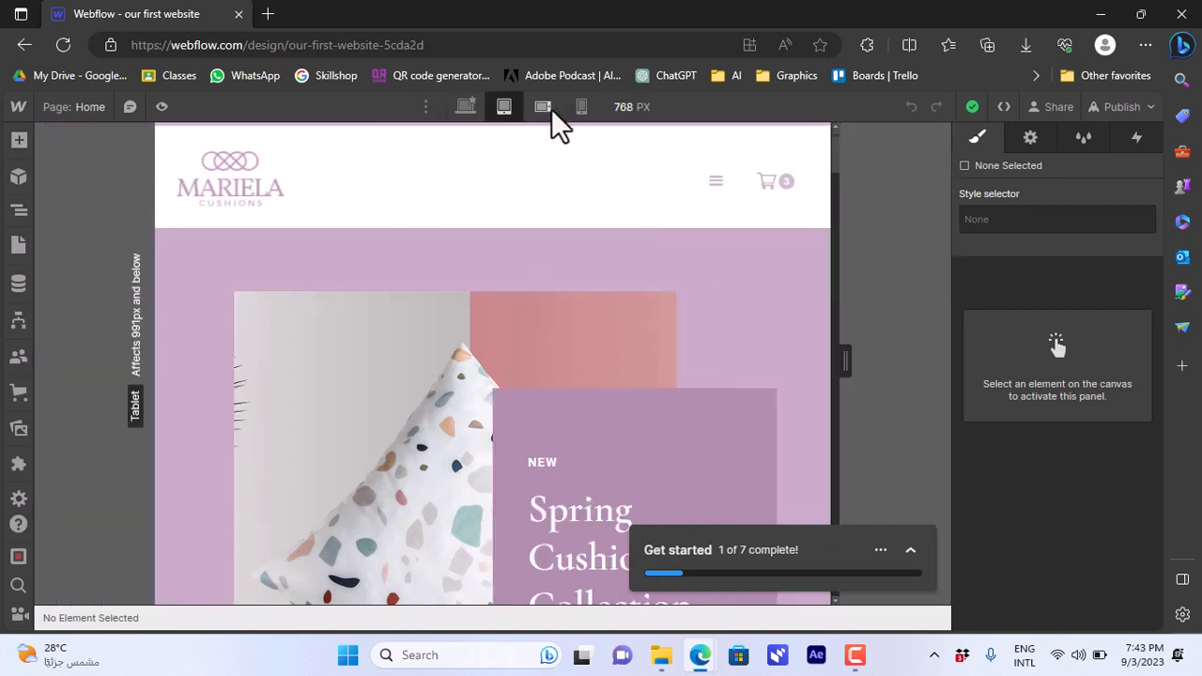
click(544, 107)
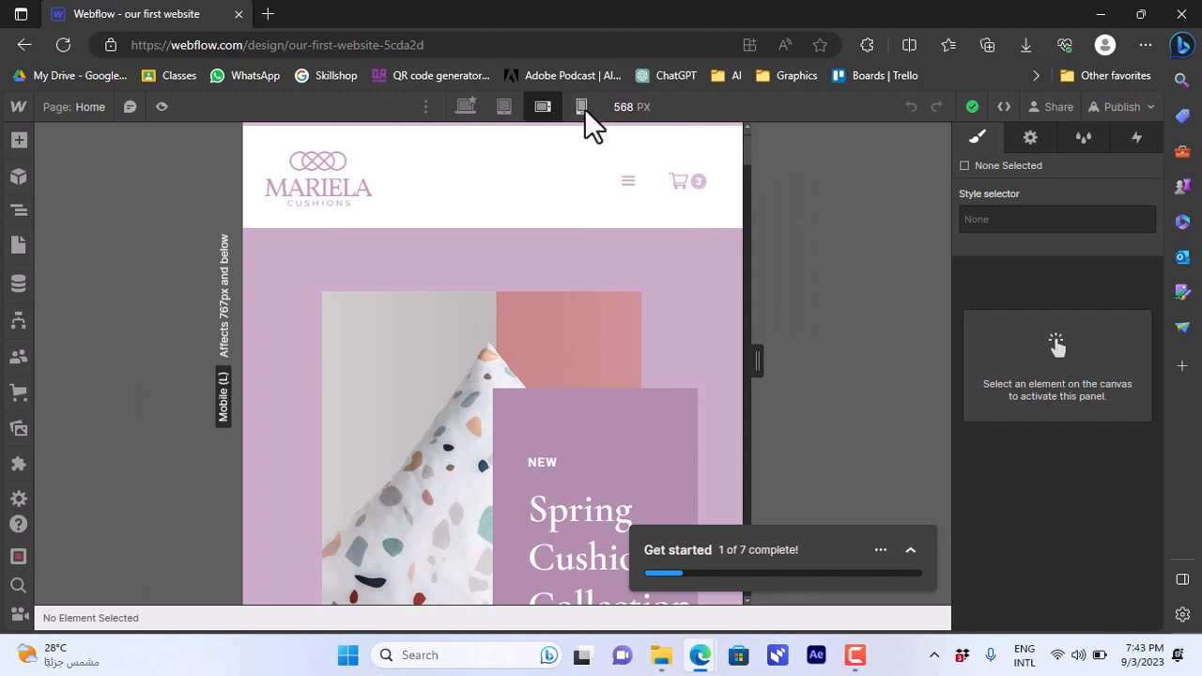
click(583, 108)
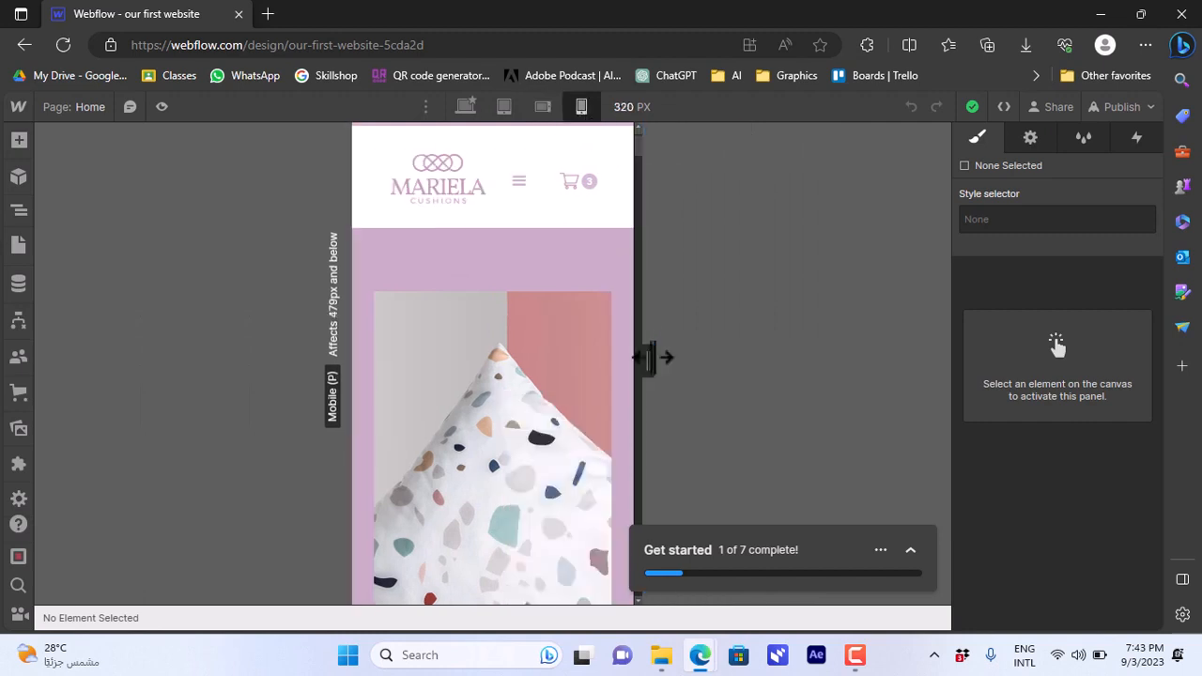
drag(648, 356, 691, 361)
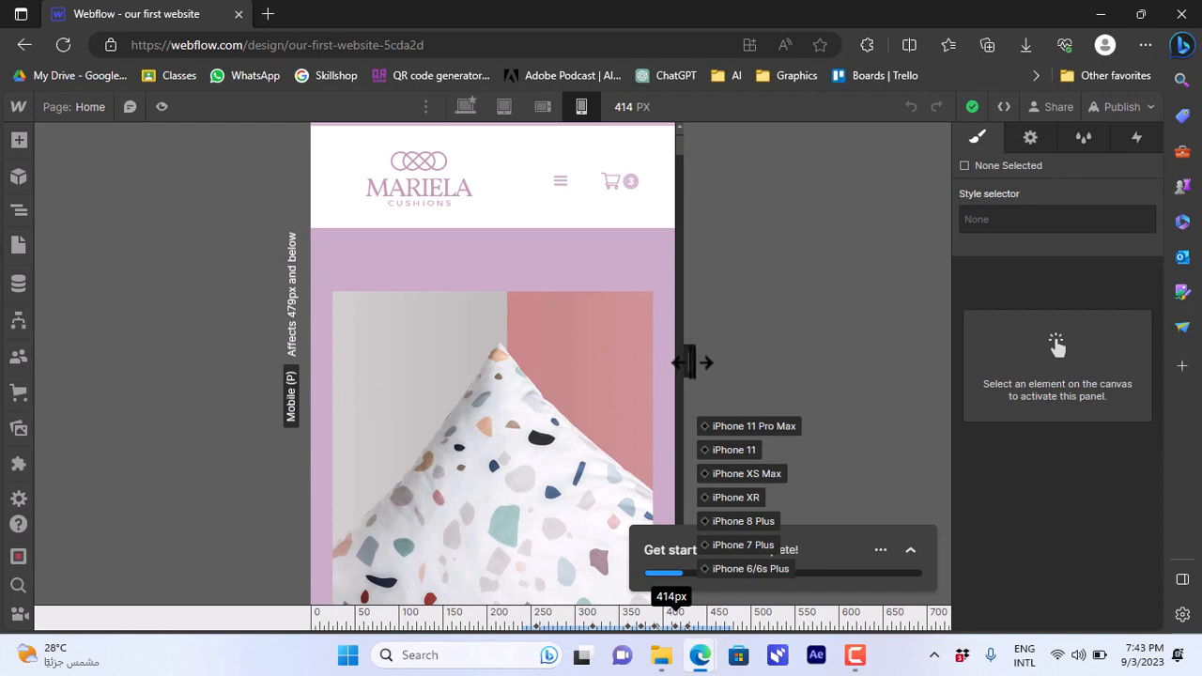
drag(692, 362, 658, 357)
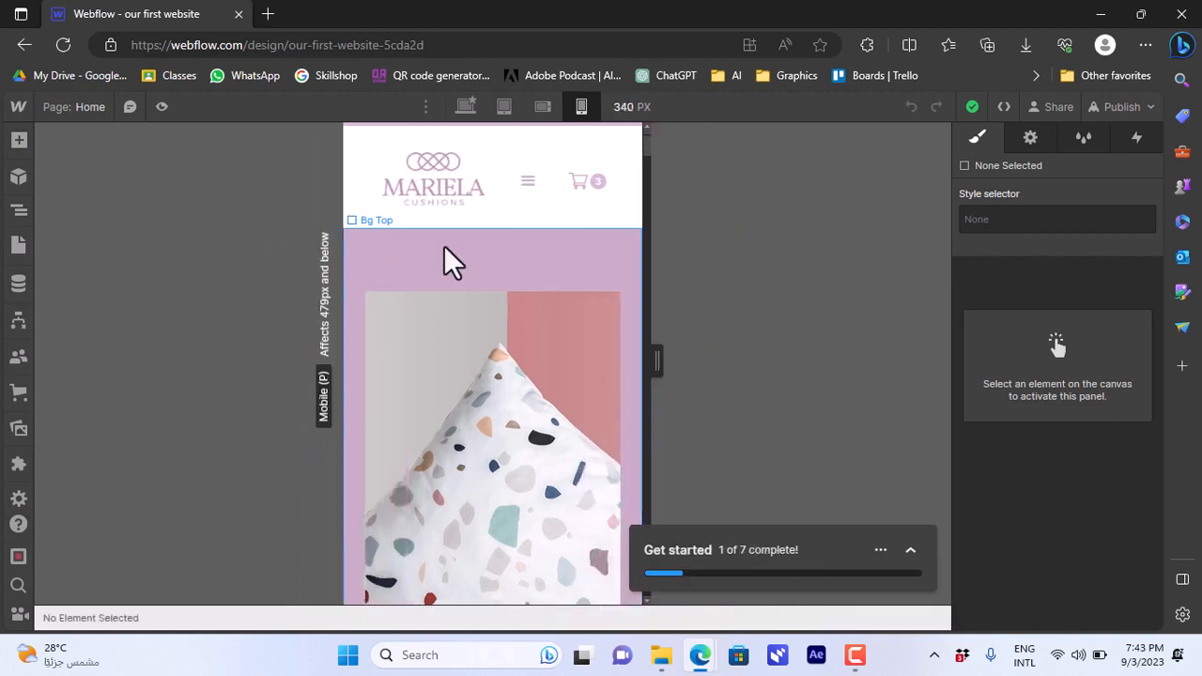
click(466, 107)
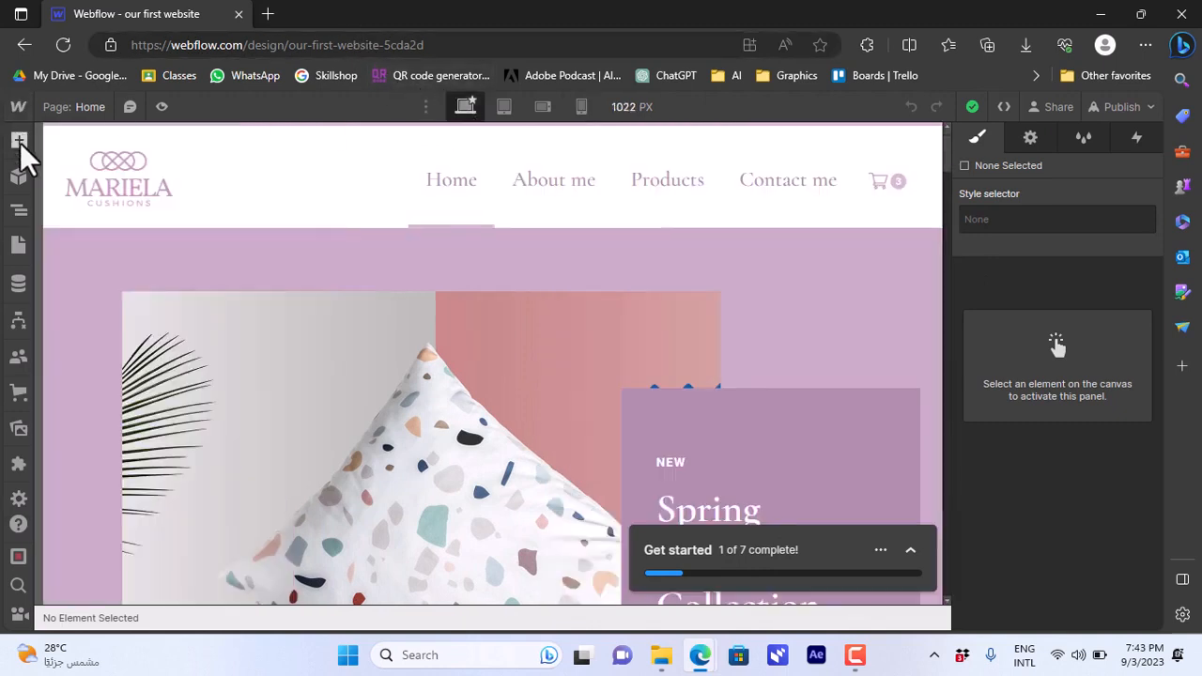
Review the elements that can be added, the site's components, the page structure and the introduction to Users, without enabling Users
click(19, 142)
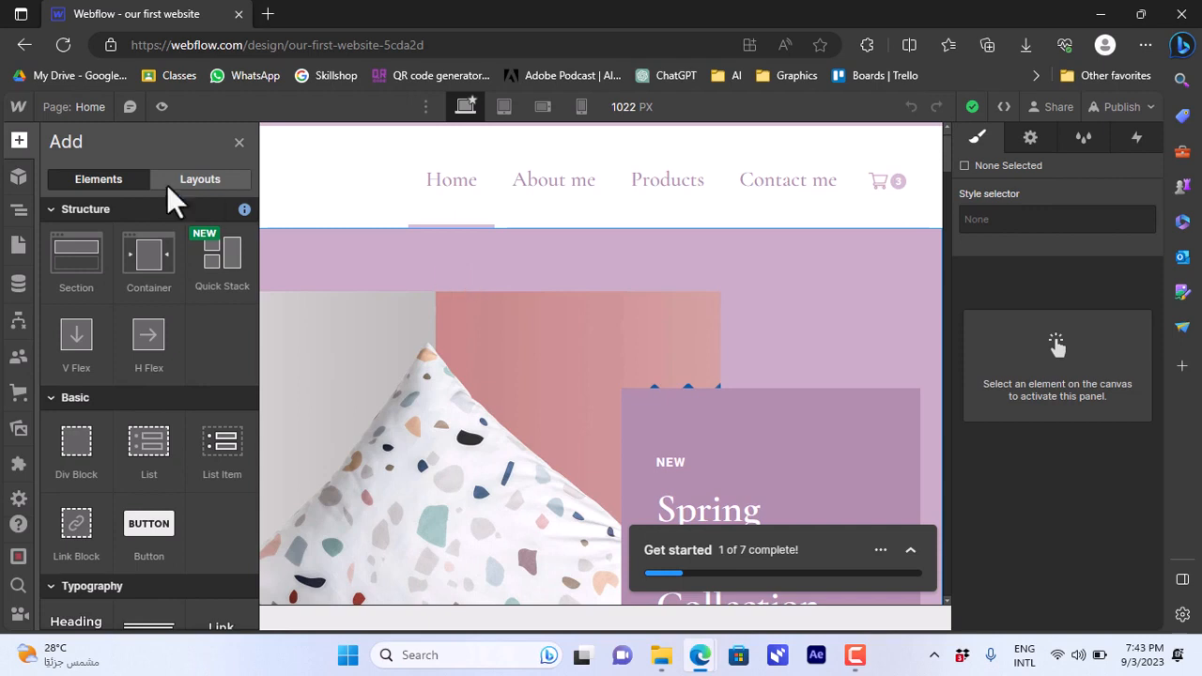
click(18, 177)
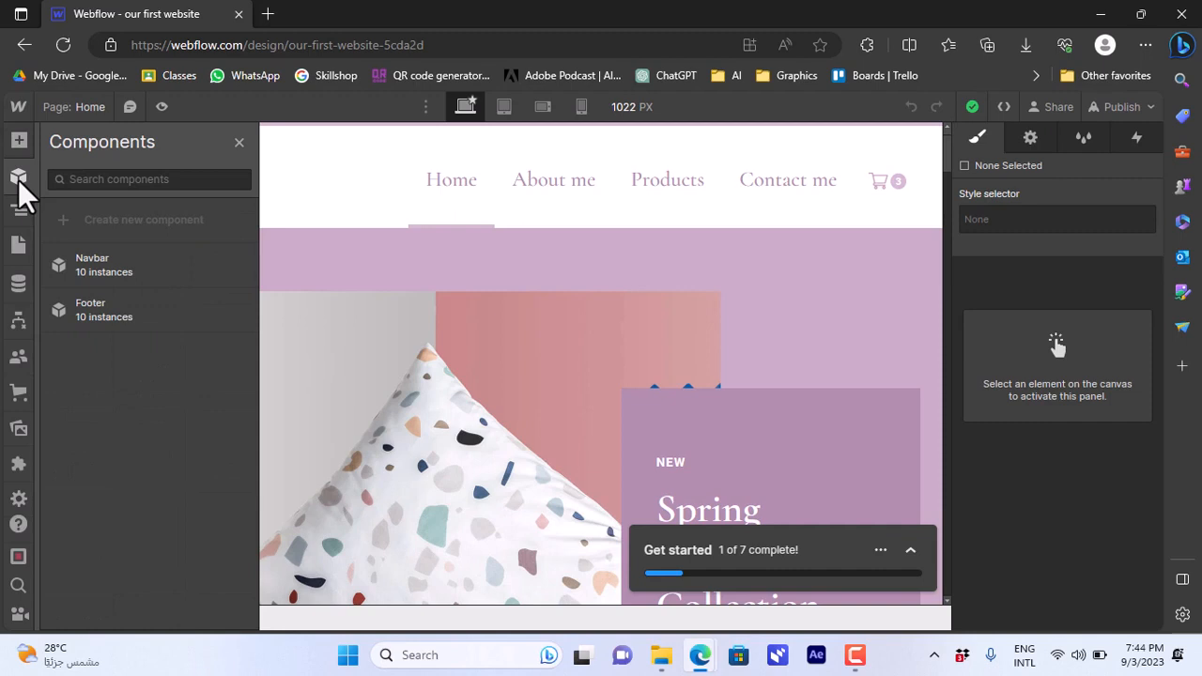
click(20, 210)
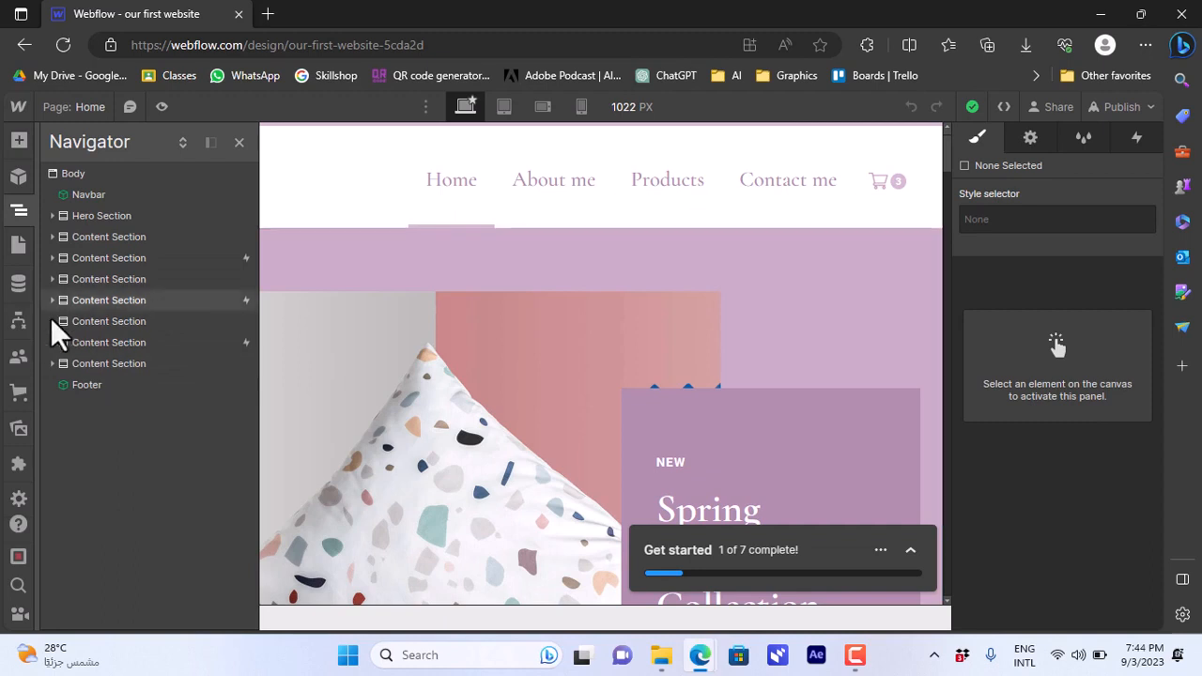
click(19, 357)
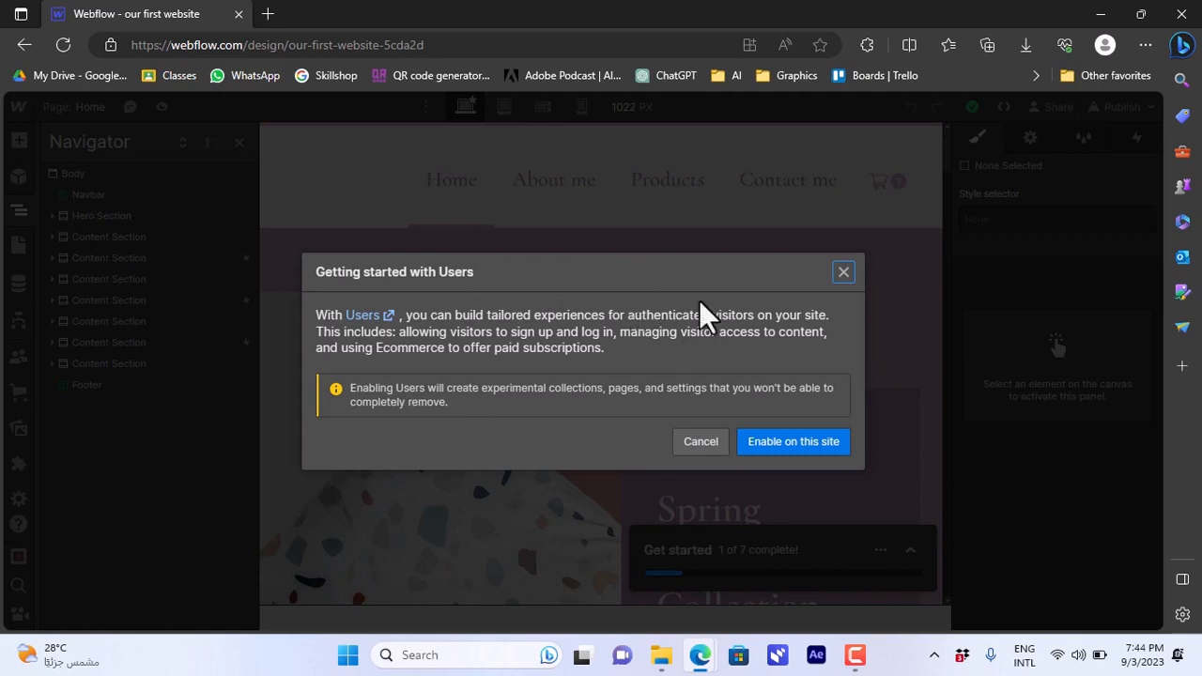
click(842, 272)
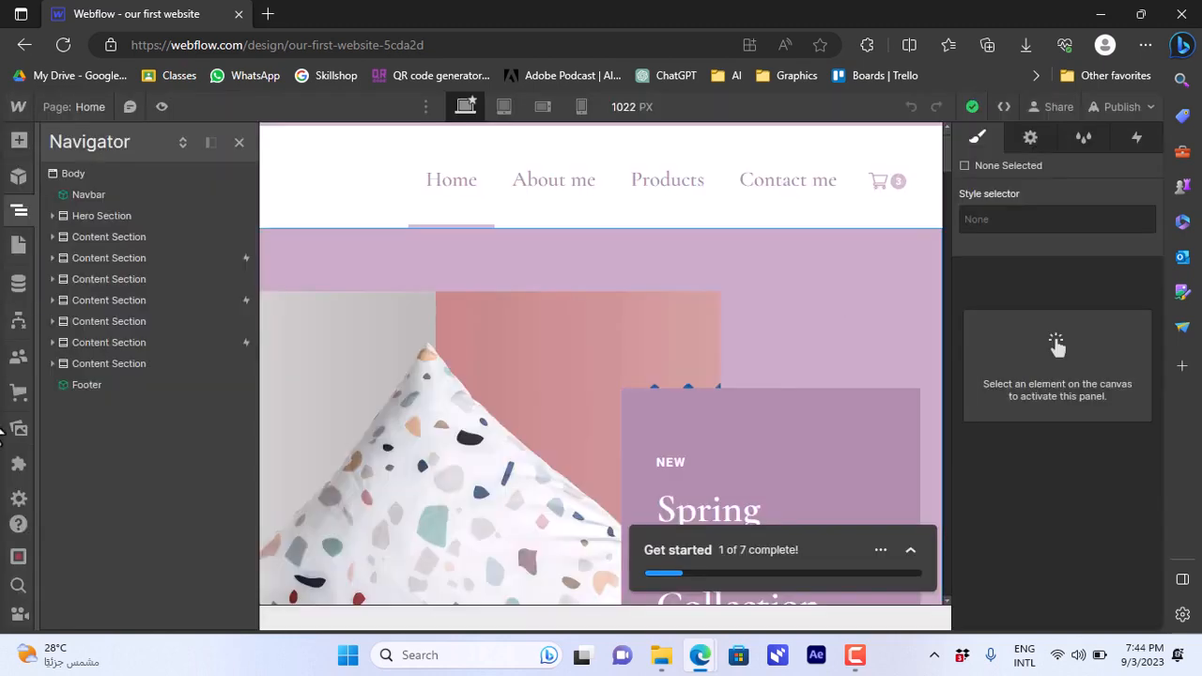
Look through the store's ecommerce products, categories and discounts
click(21, 389)
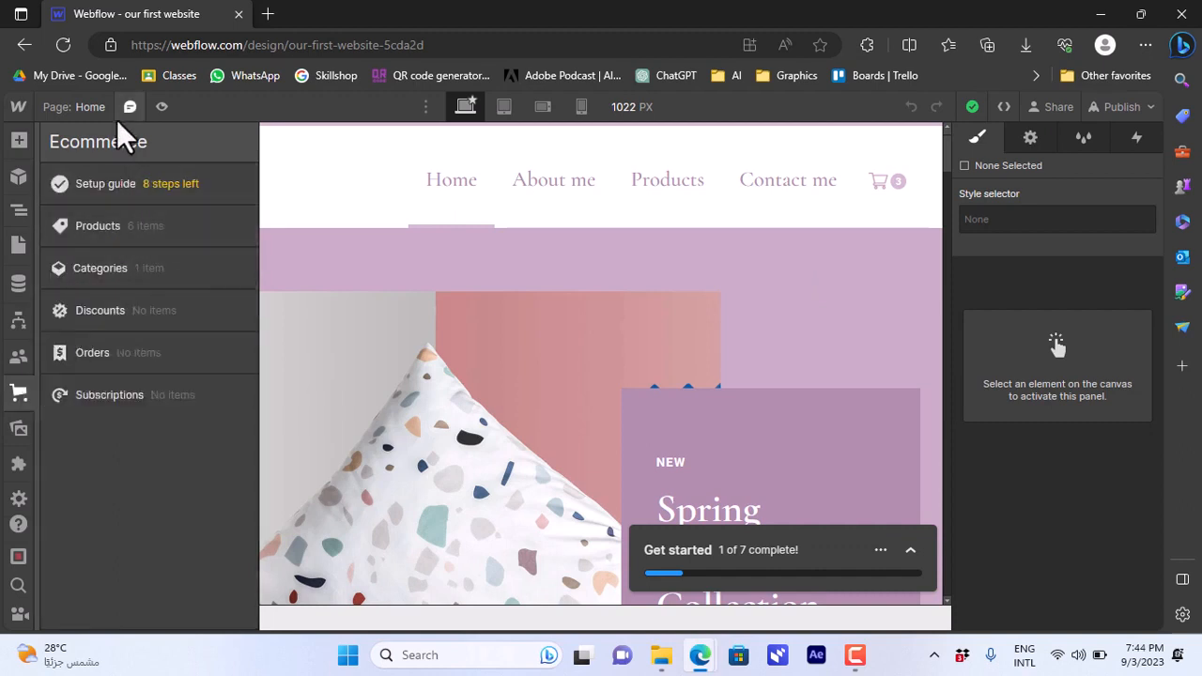
click(118, 235)
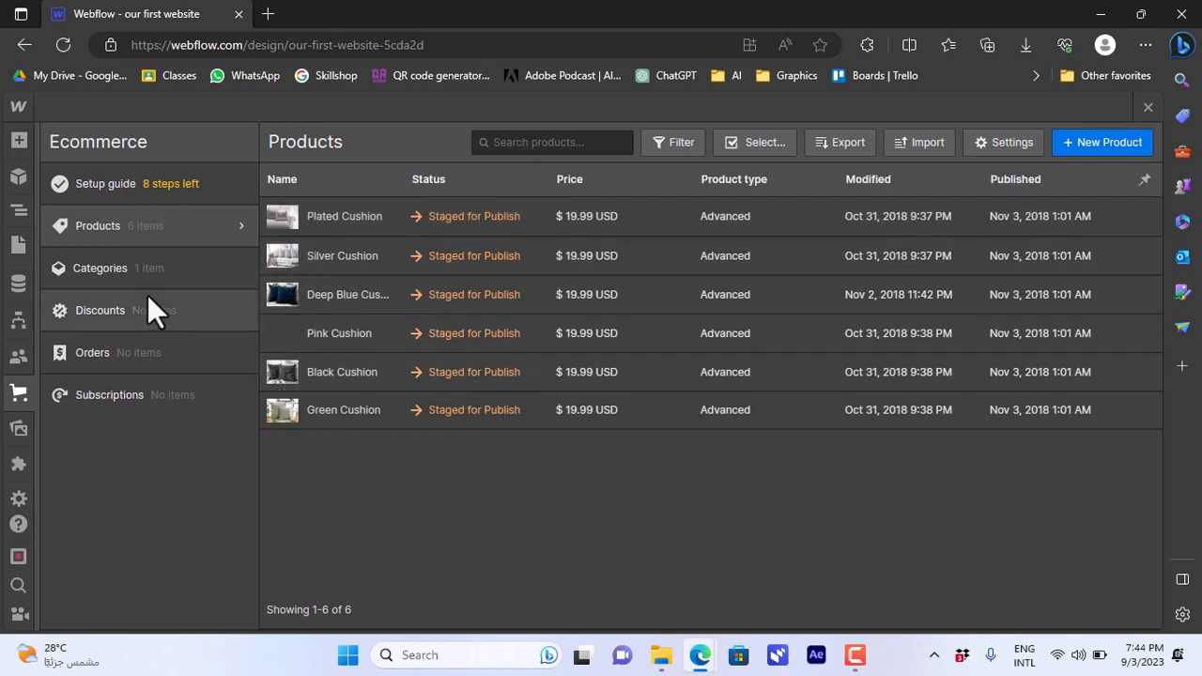
click(121, 284)
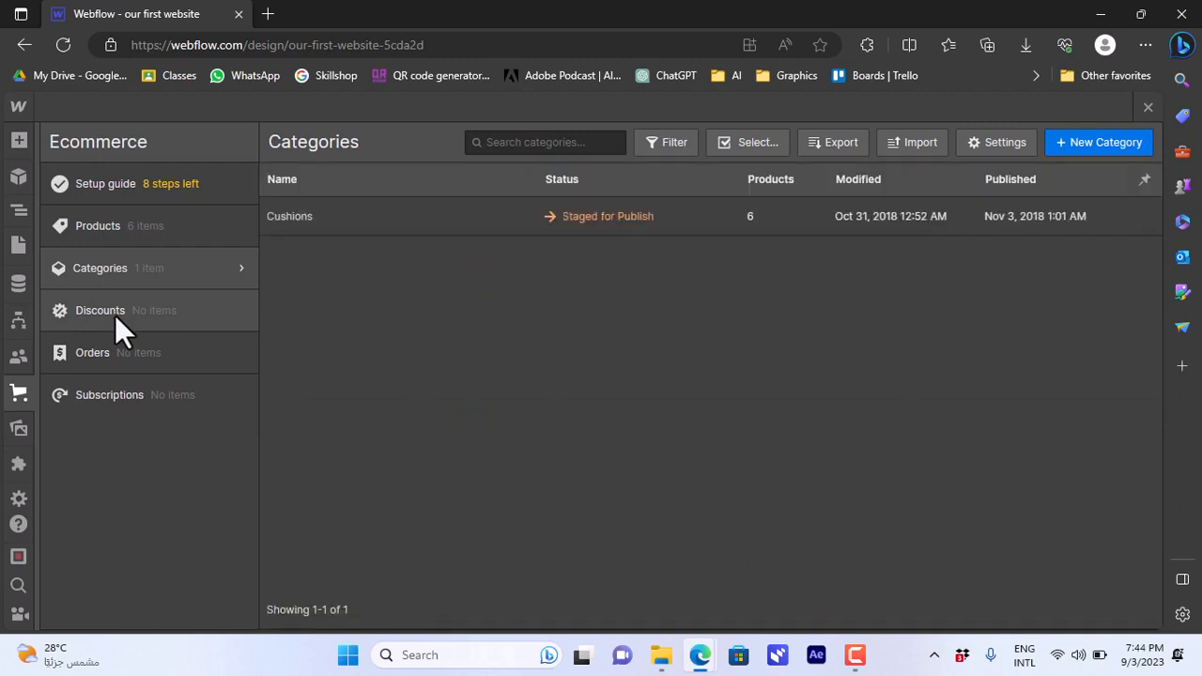
click(115, 315)
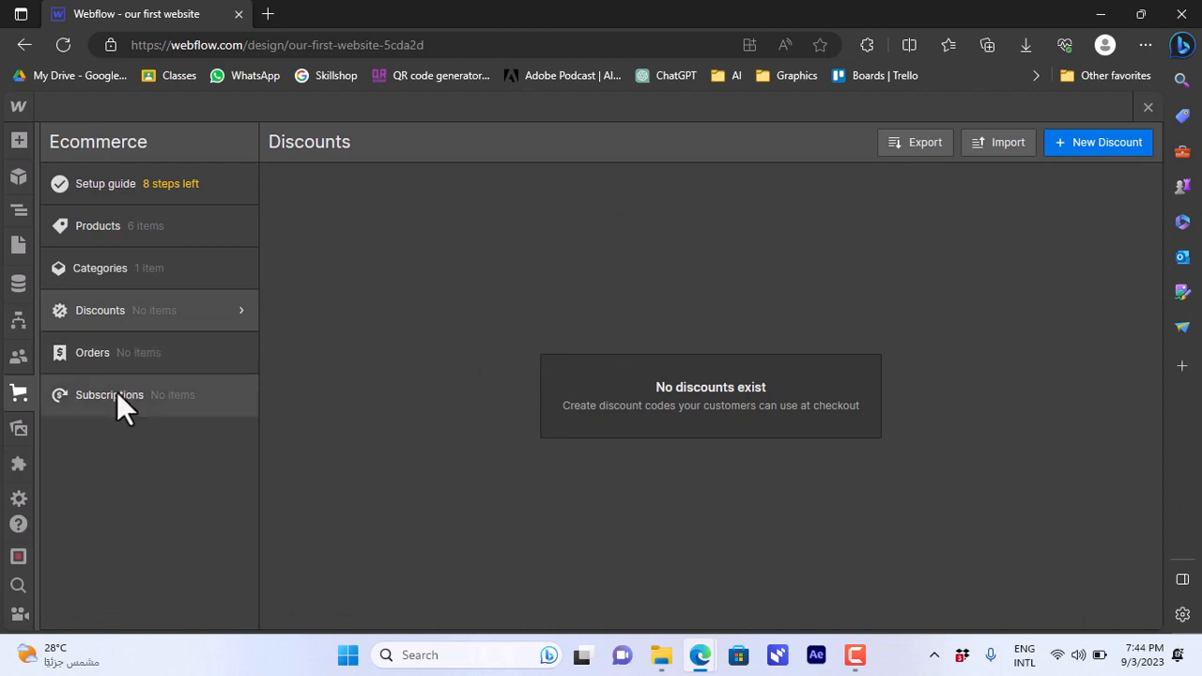
Browse the site's image assets and return to the full view of the home page
click(19, 429)
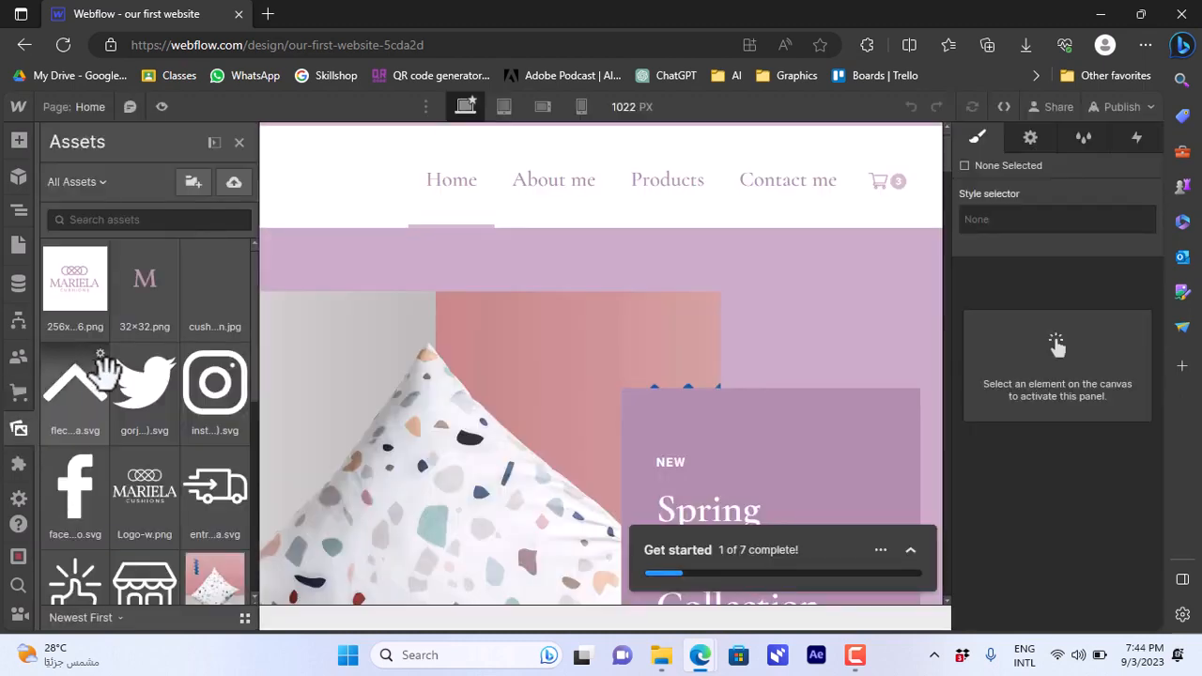
drag(255, 277, 258, 402)
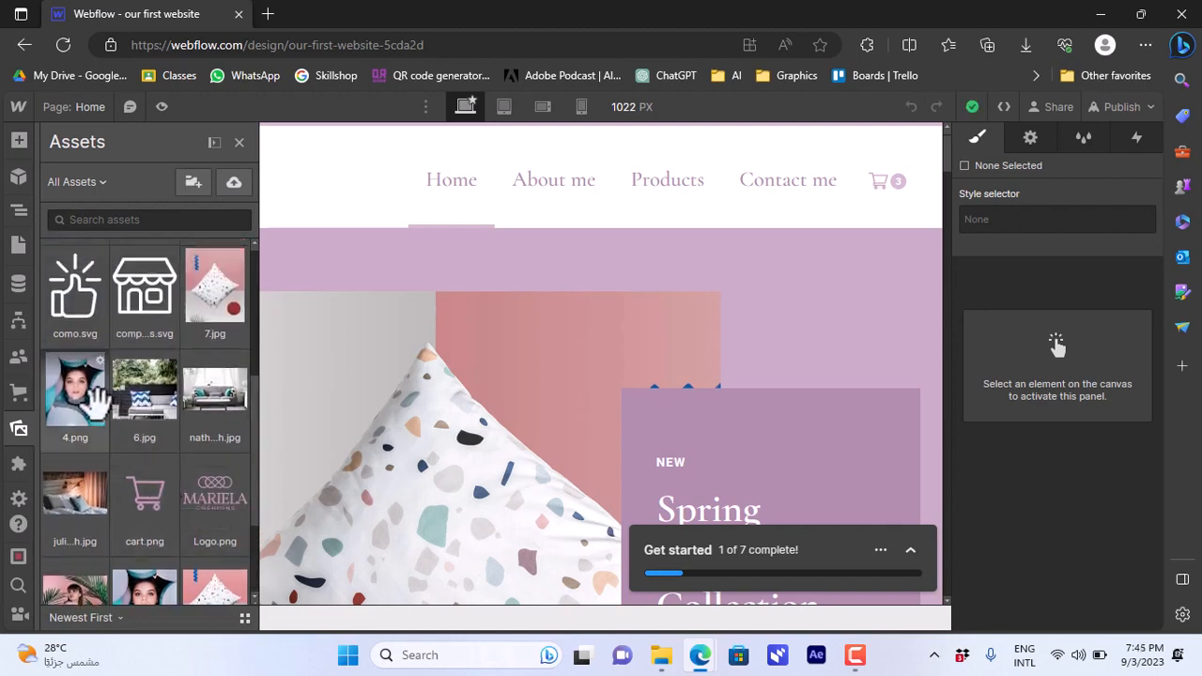
click(20, 501)
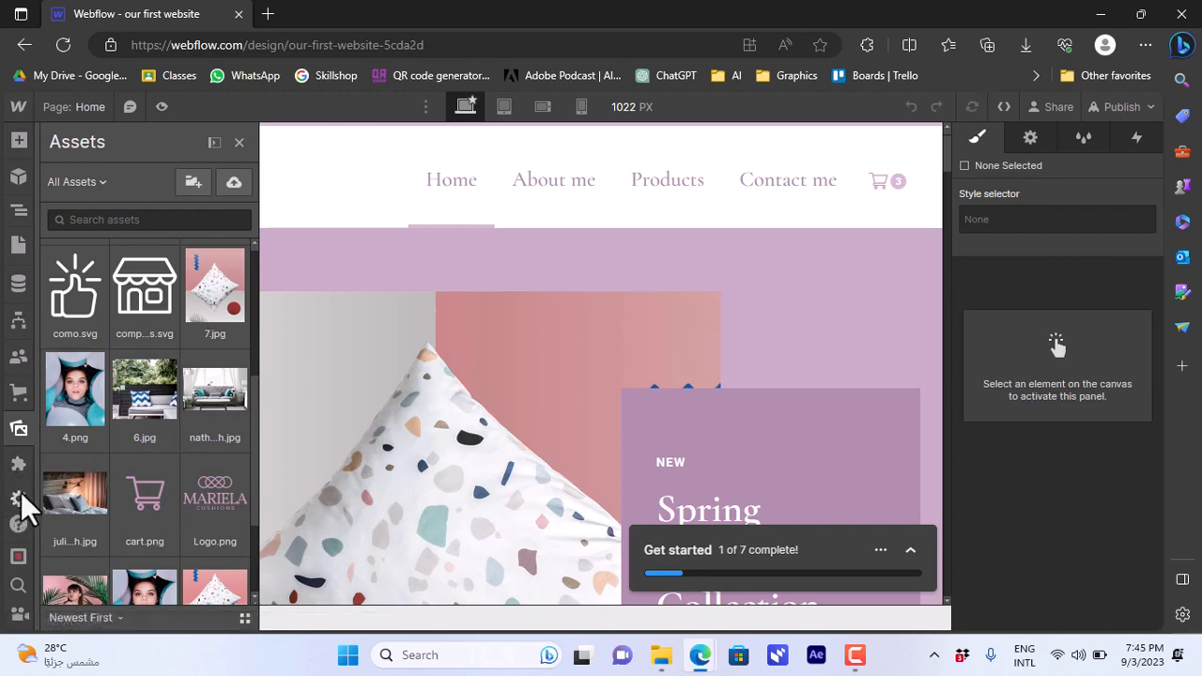
click(239, 141)
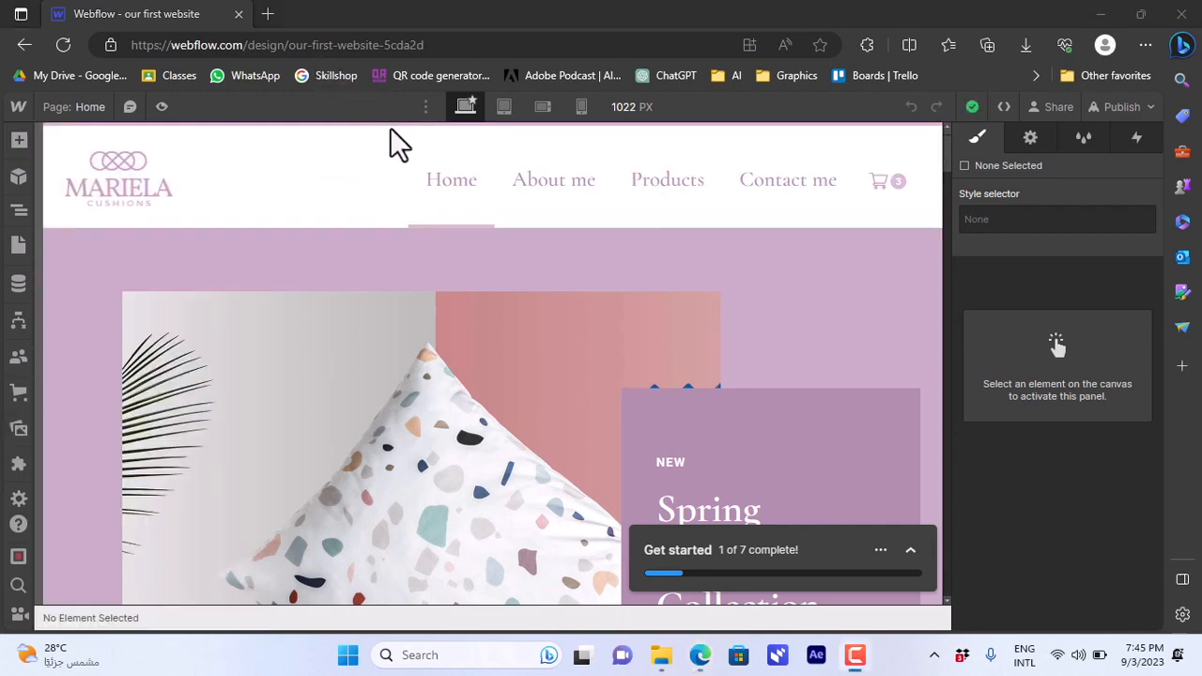
Open the navbar component for editing and set the top margin of its Home link to 98 px
double_click(449, 186)
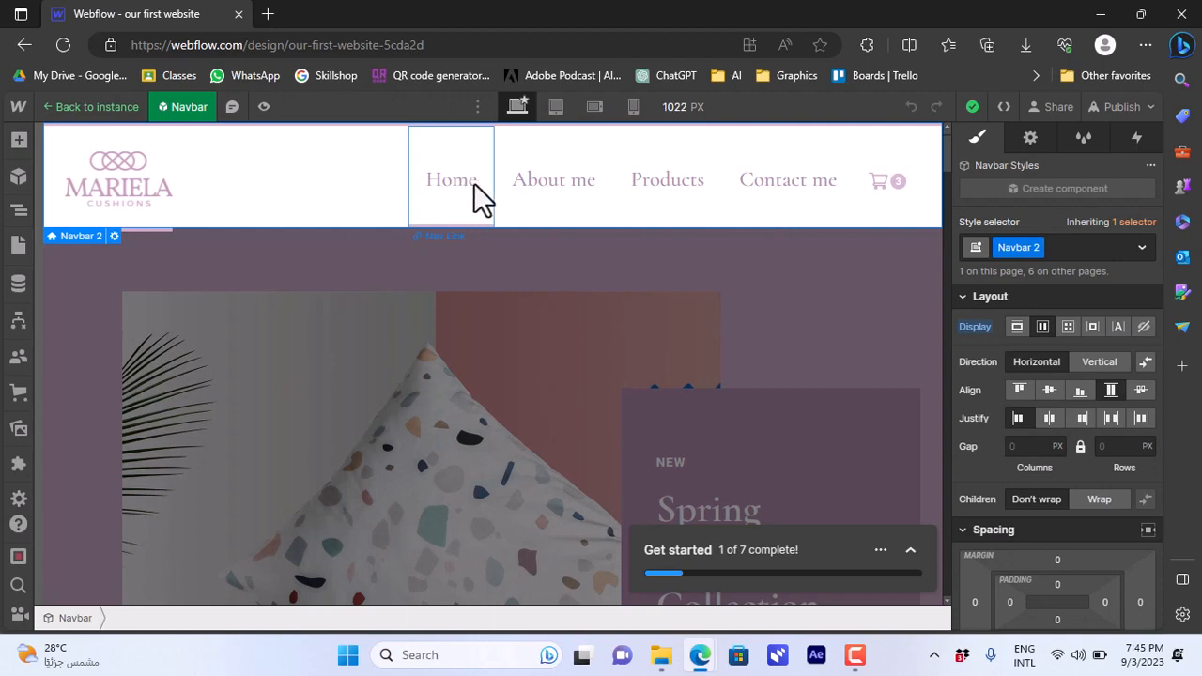
click(474, 183)
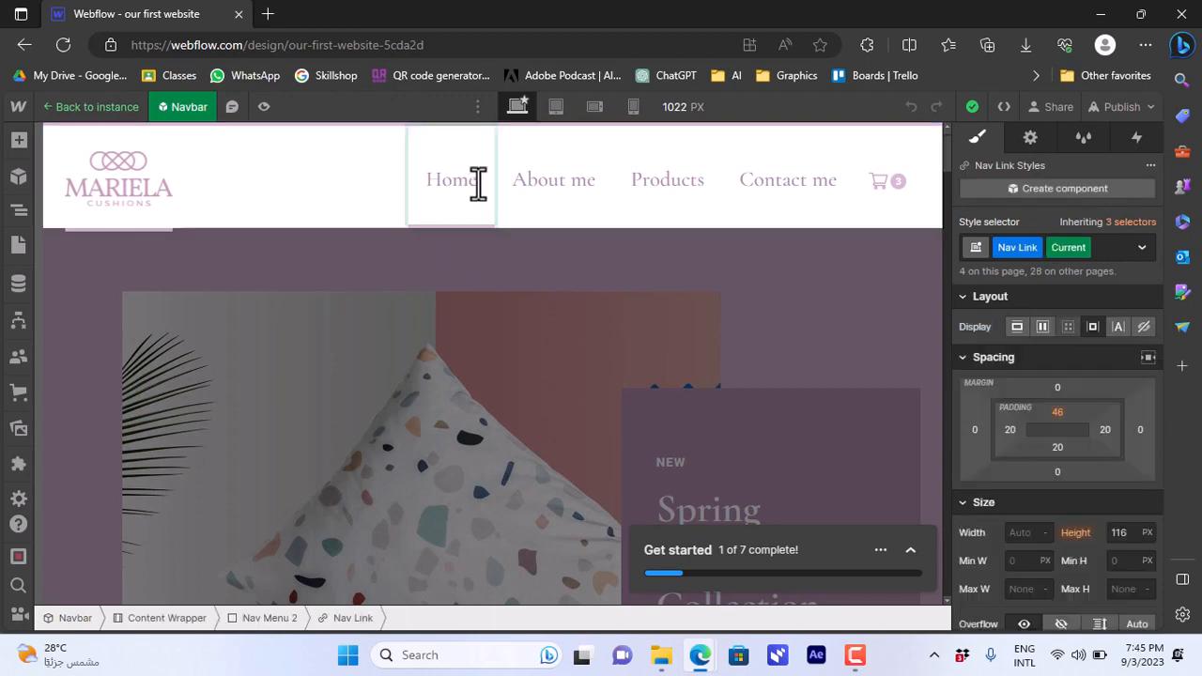
double_click(446, 183)
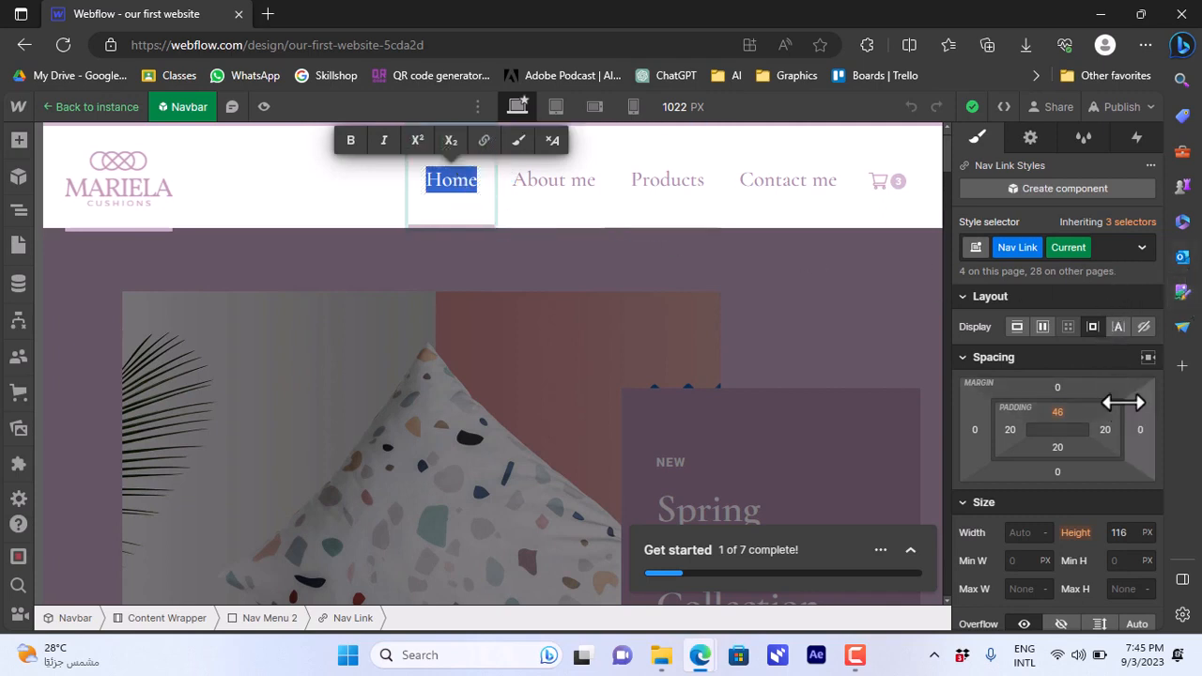
drag(1158, 356, 1158, 363)
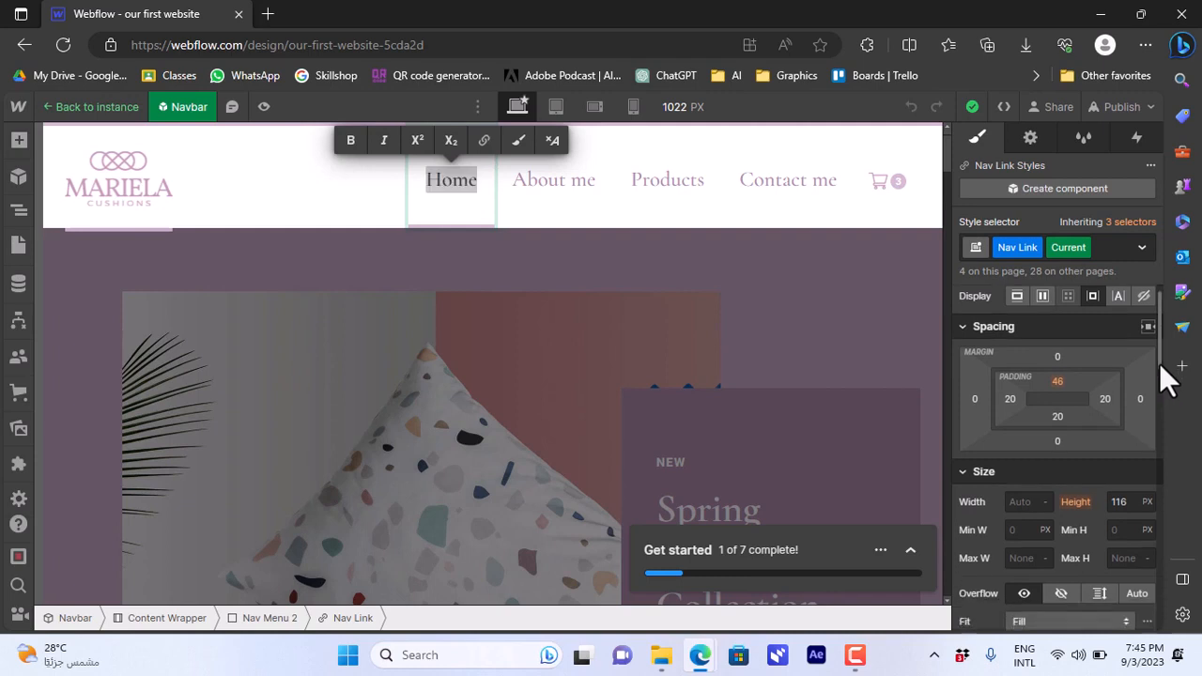
click(1058, 355)
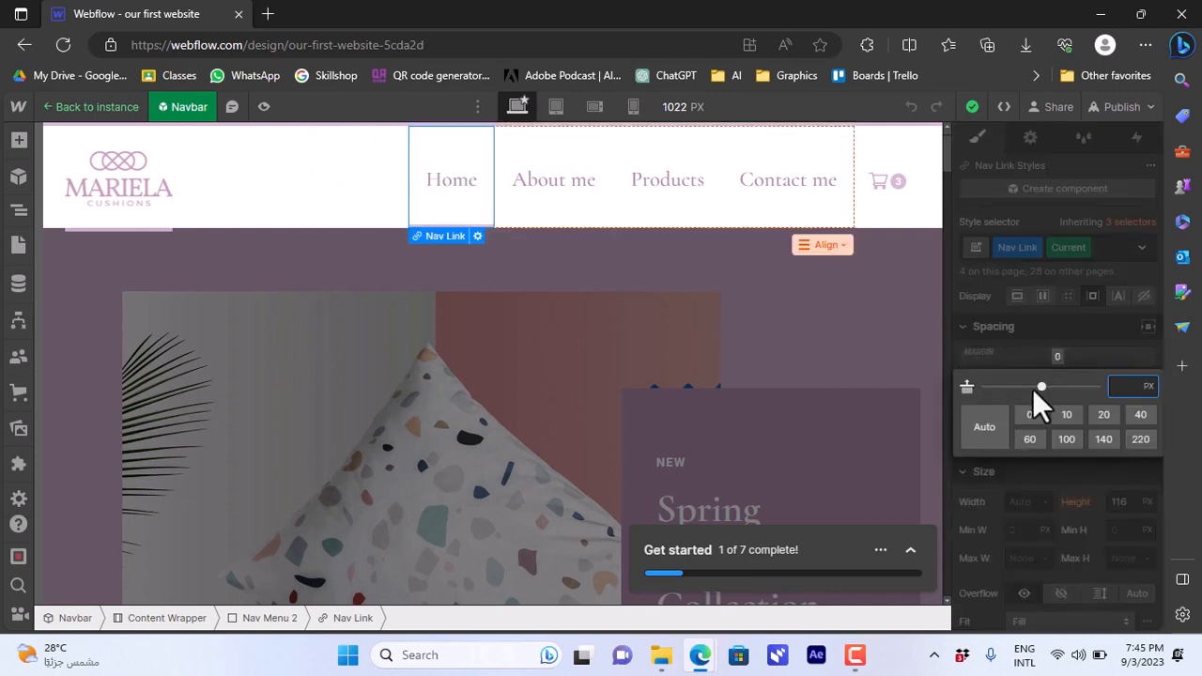
drag(1056, 385, 1074, 384)
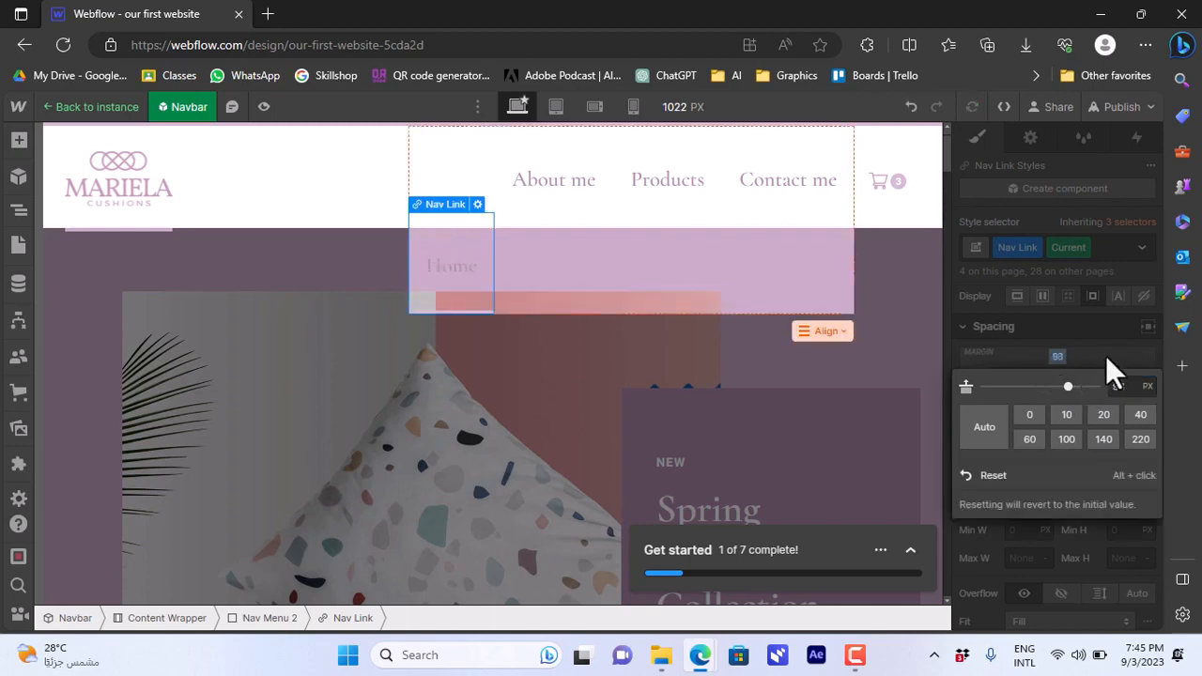
click(1154, 365)
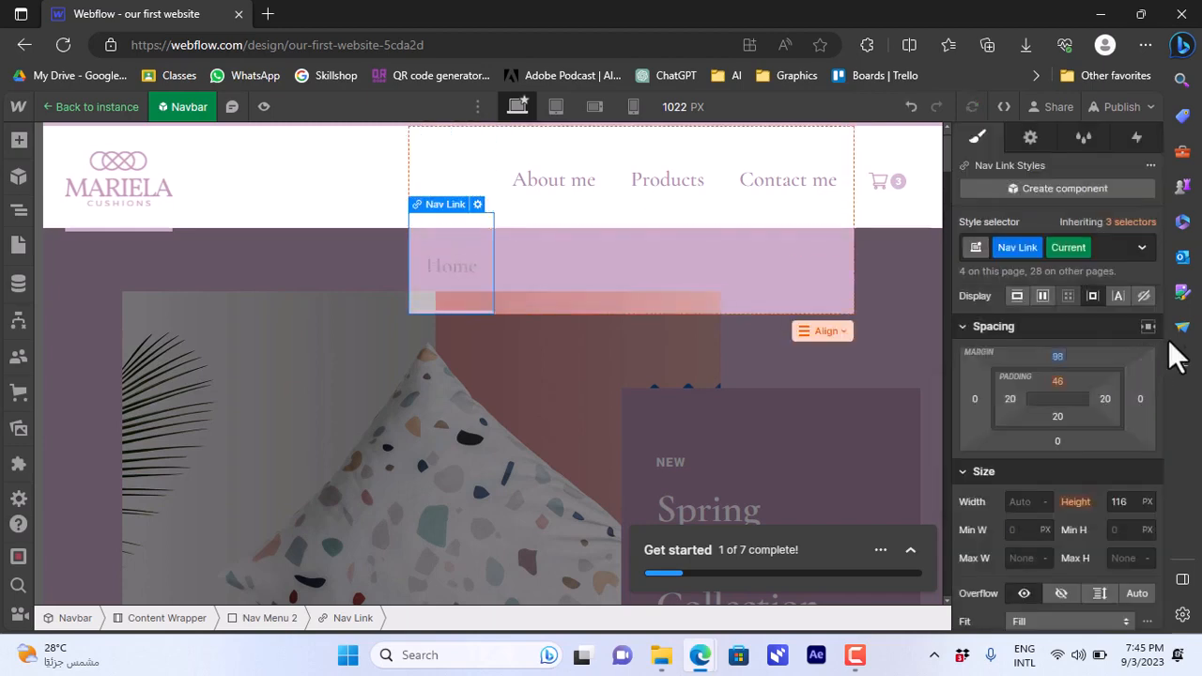
Change the font of the Home link in the navbar to Oswald
drag(1159, 375, 1163, 470)
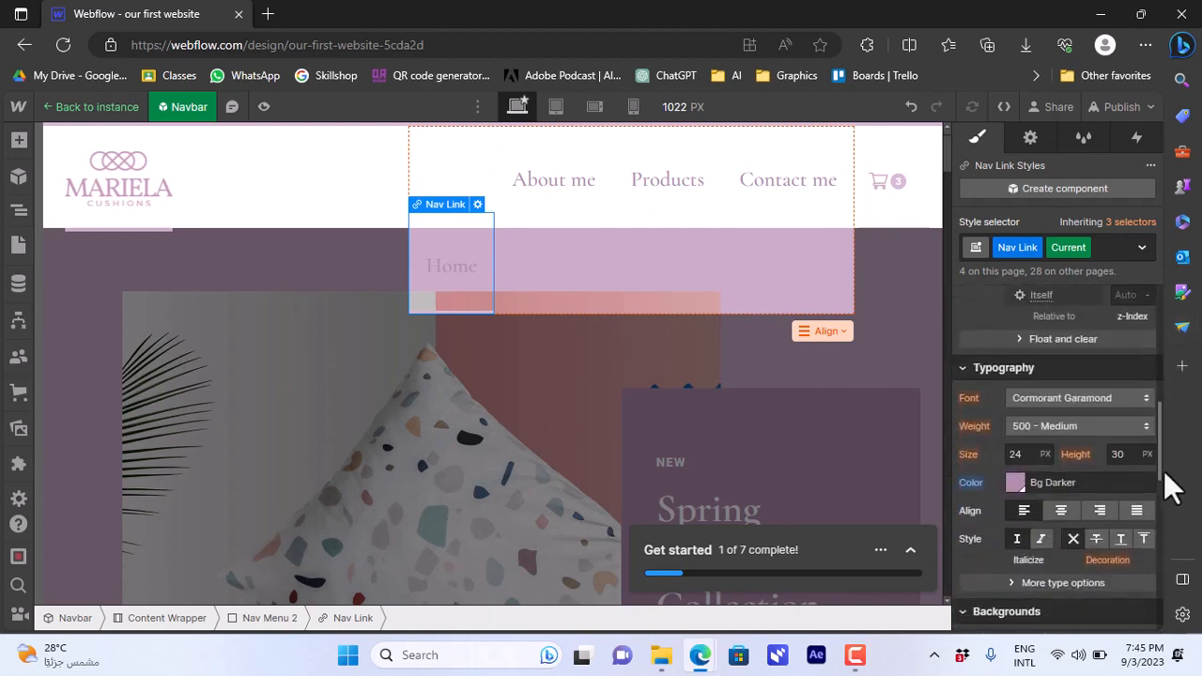
click(1109, 400)
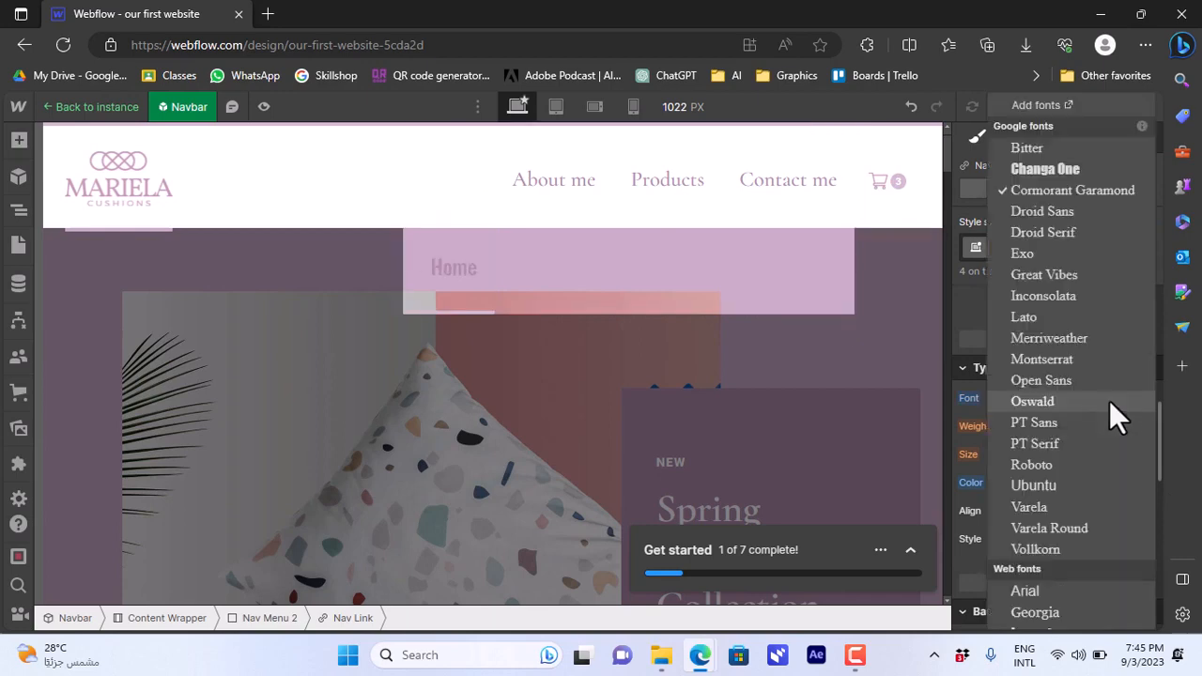
click(1023, 404)
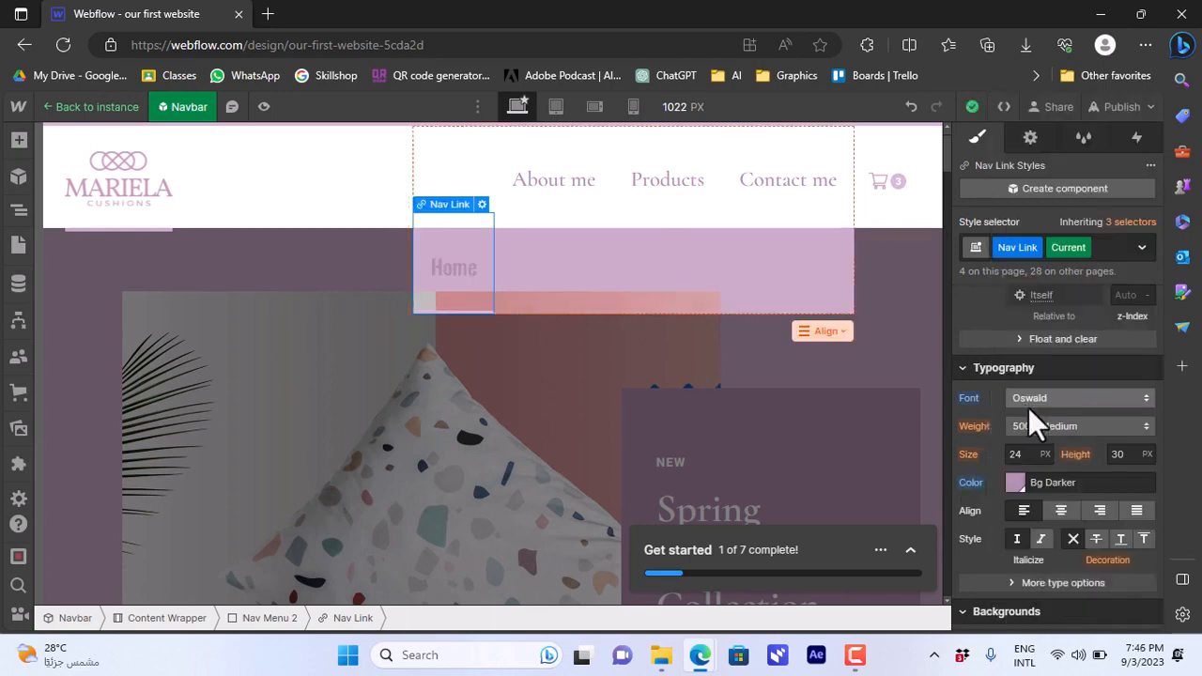
Set the text colour of the navbar's Home link to red #ff0004 and leave component editing
click(1018, 481)
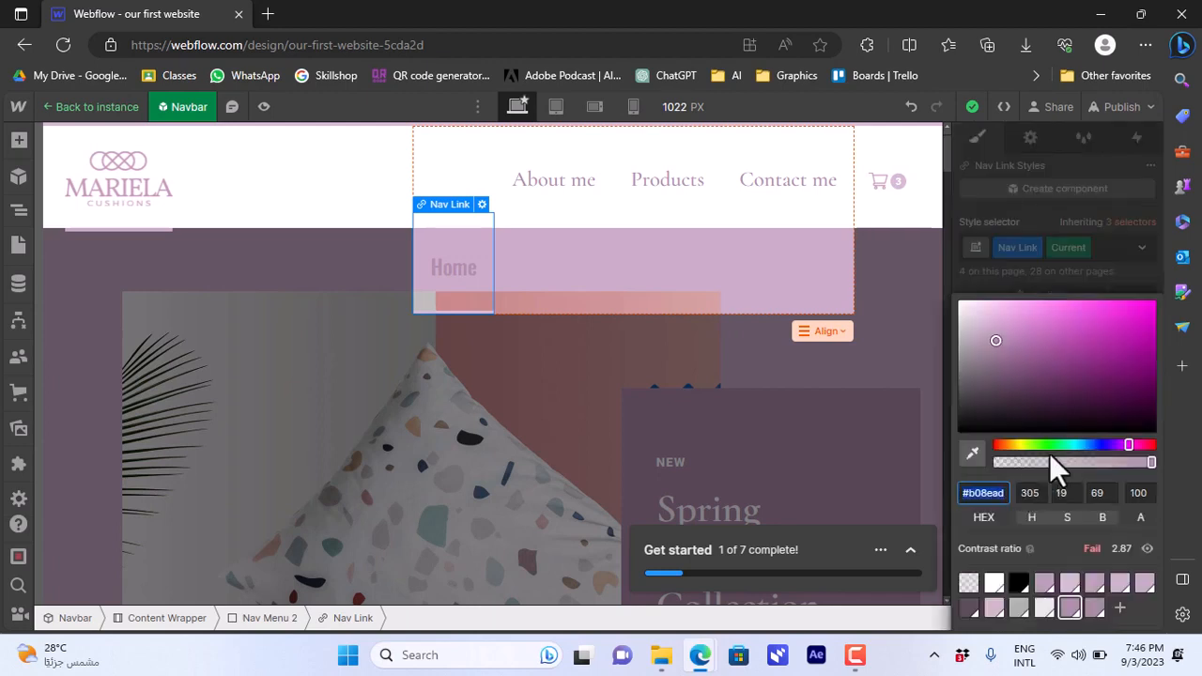
drag(1151, 444, 1159, 444)
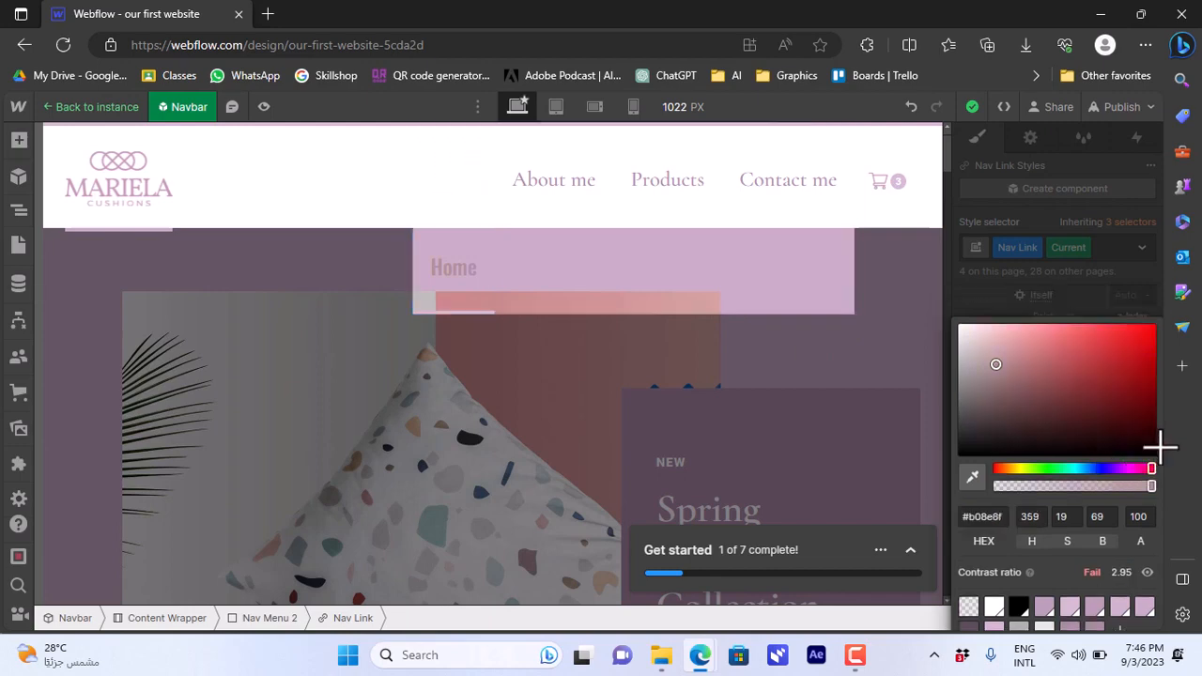
drag(1145, 345, 1156, 319)
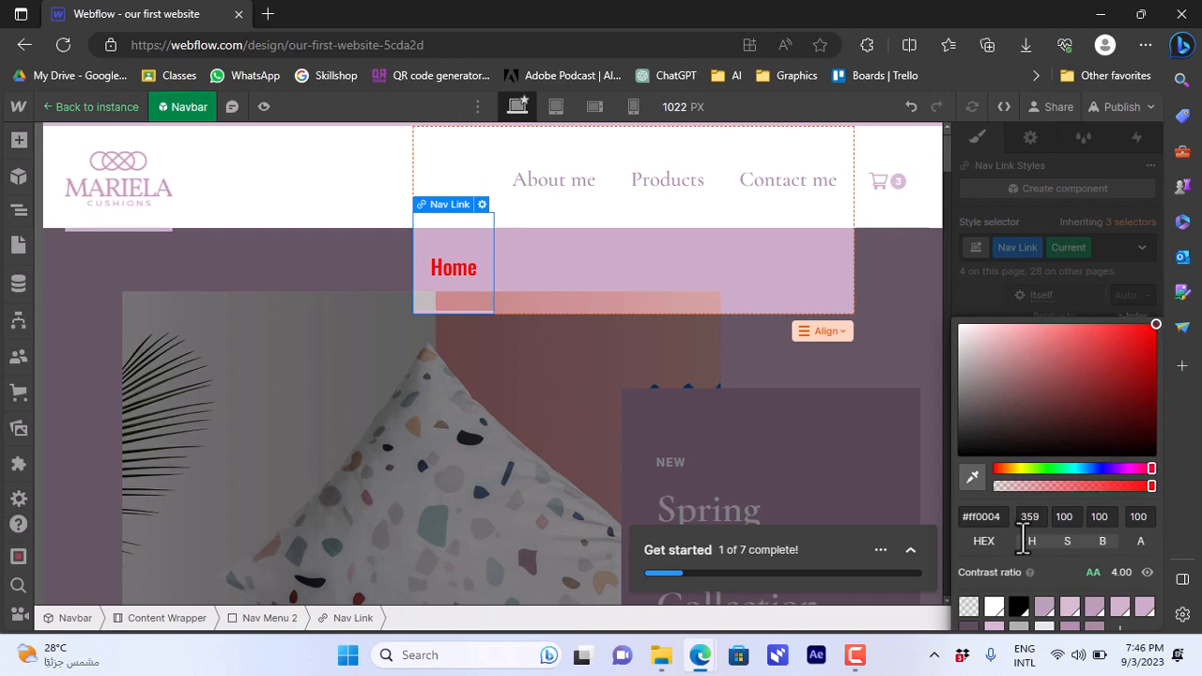
click(920, 474)
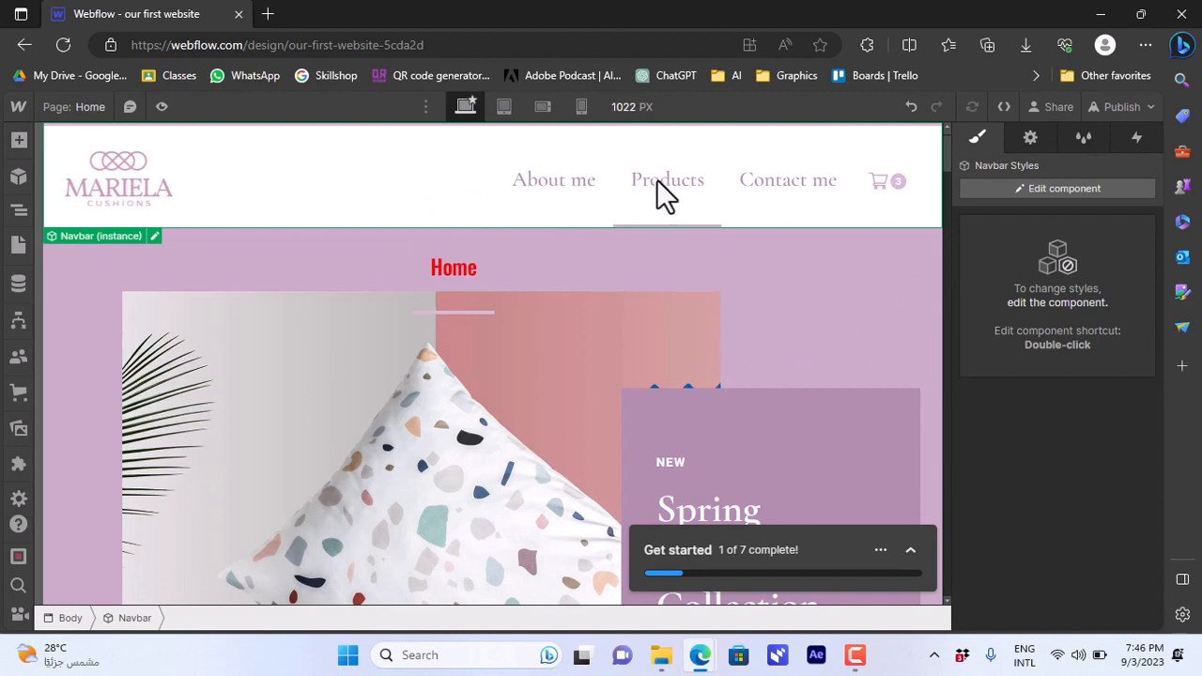
Inspect the style settings of the home page's hero image and its Hero Flex container
click(422, 386)
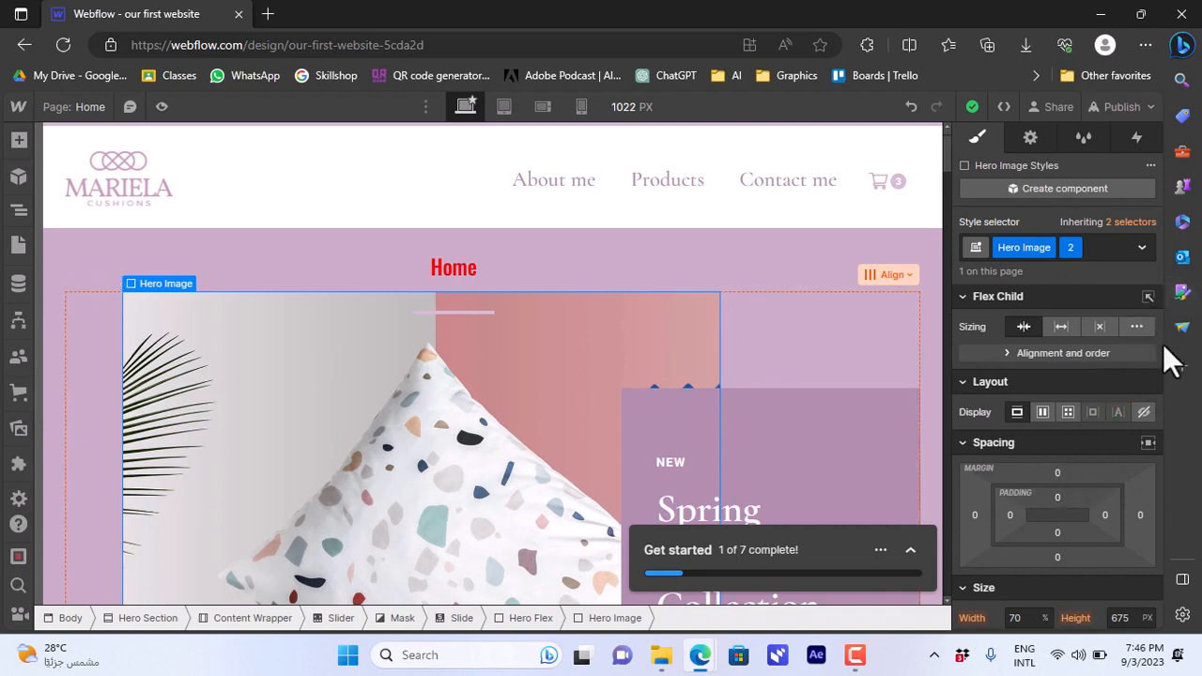
drag(1158, 346, 1172, 126)
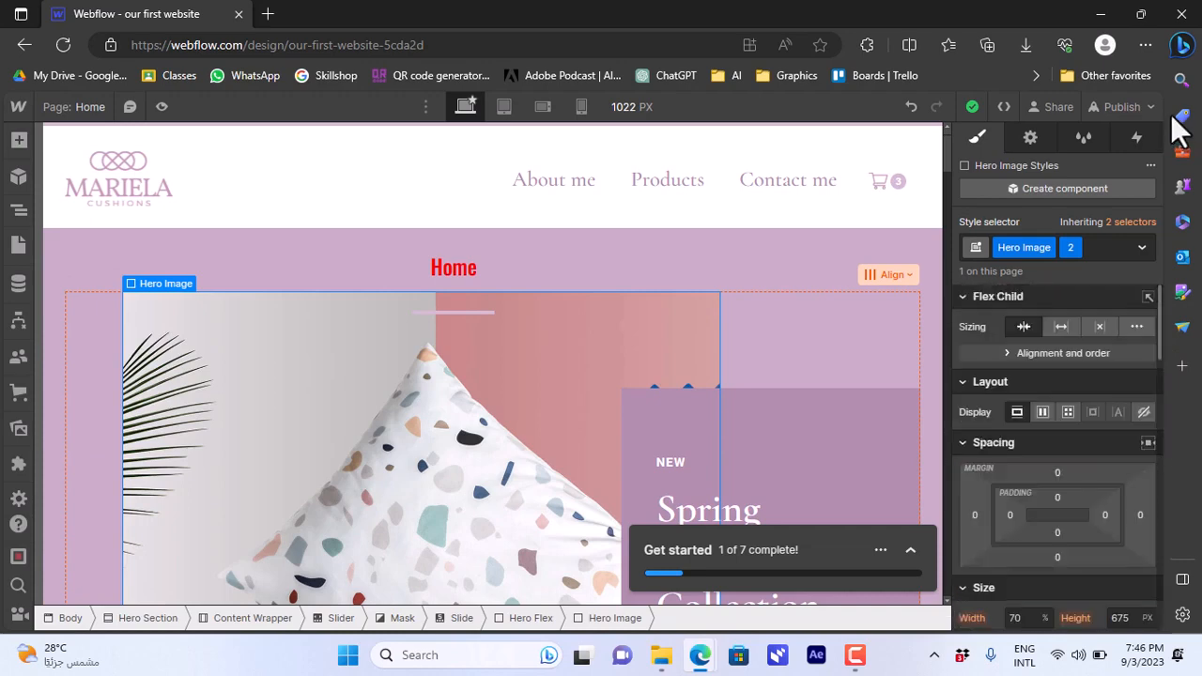
click(1024, 133)
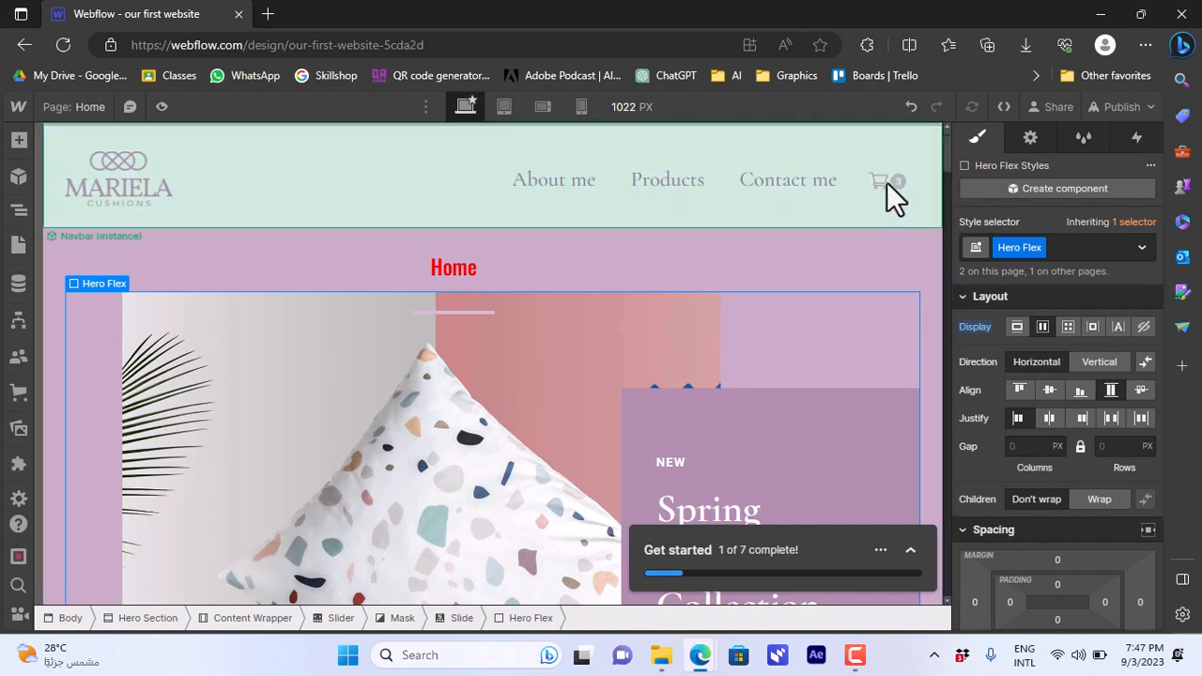
Open the navbar component for editing, view the cart icon's image settings and close them
click(886, 182)
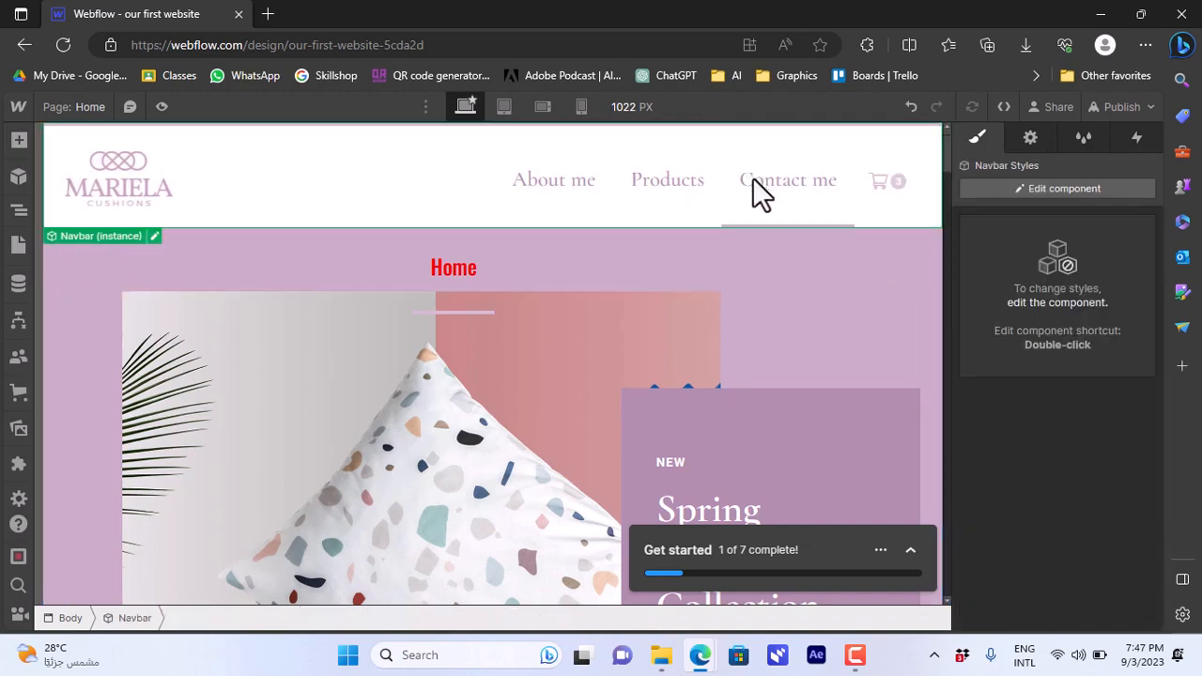
double_click(880, 181)
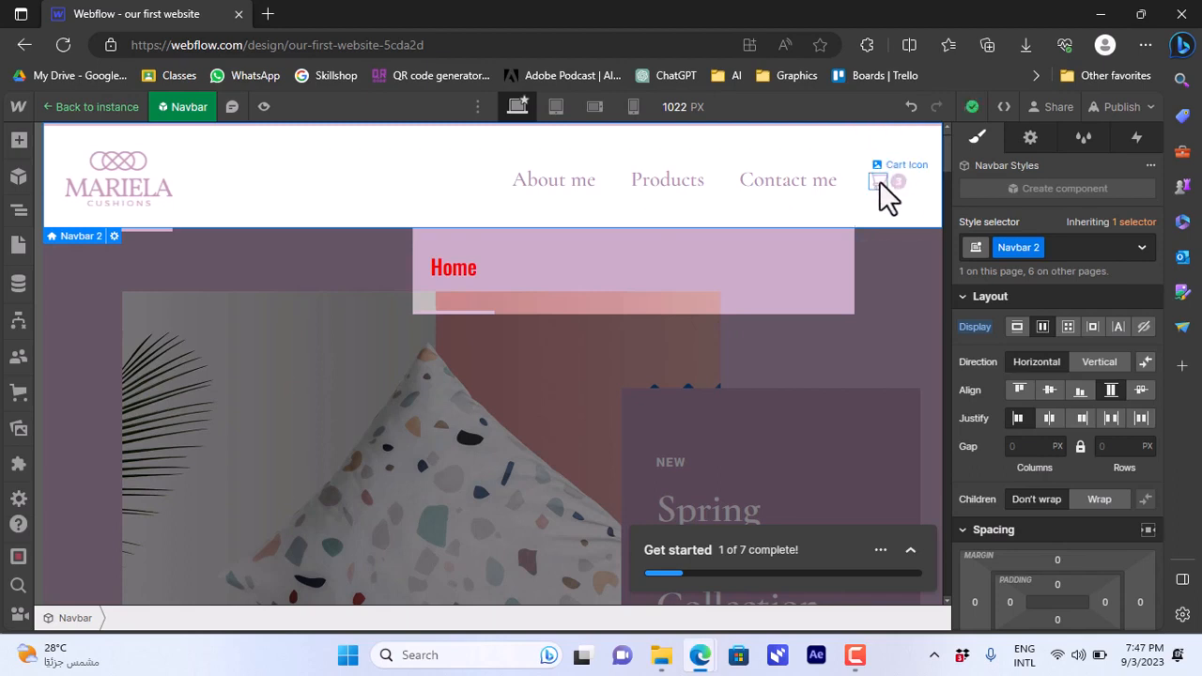
click(879, 180)
double_click(879, 180)
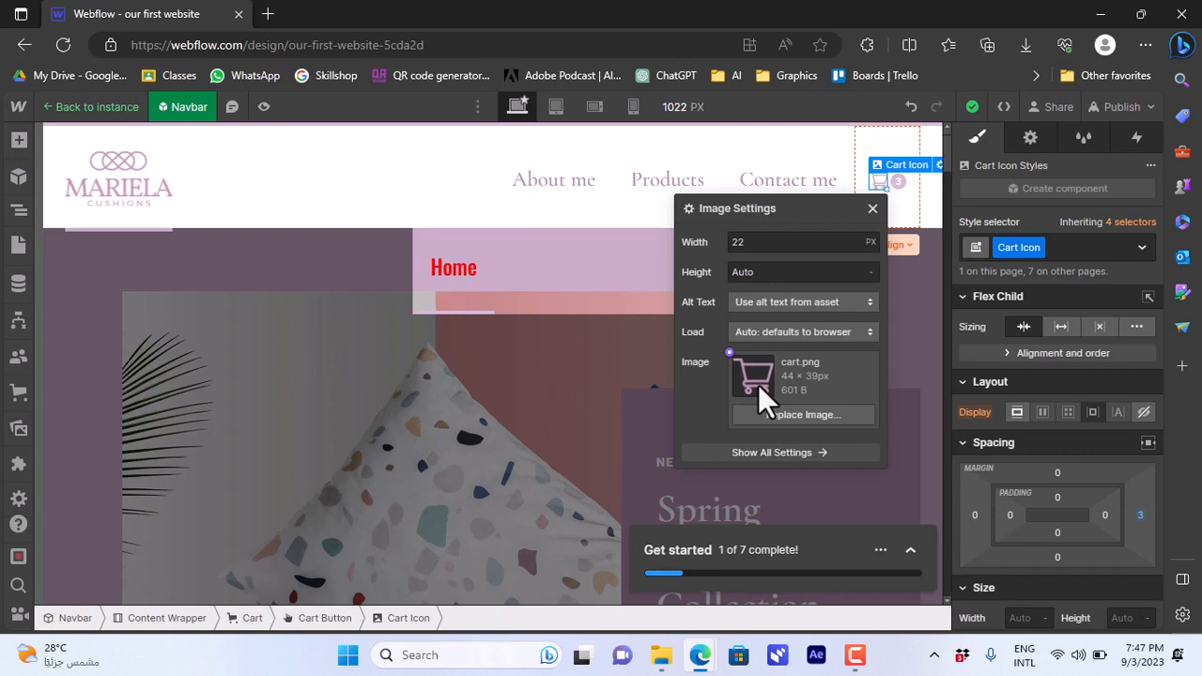
click(872, 208)
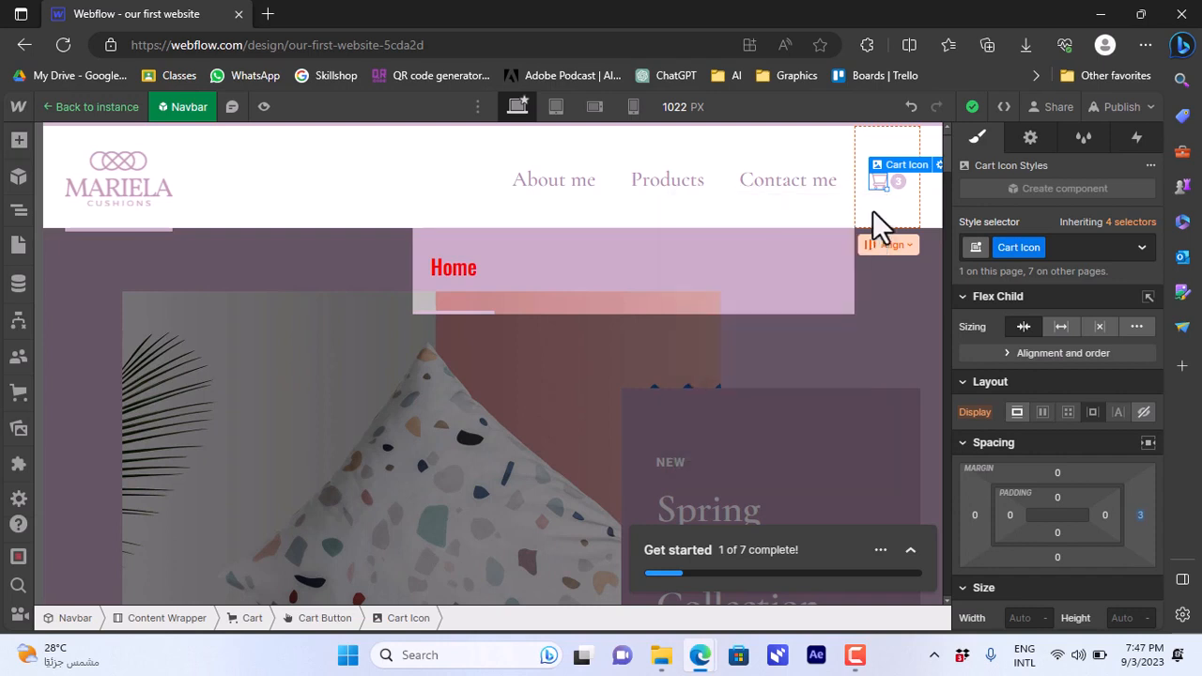
Go to the Products page and view the link settings of the Deep Blue Cushion product name
click(18, 248)
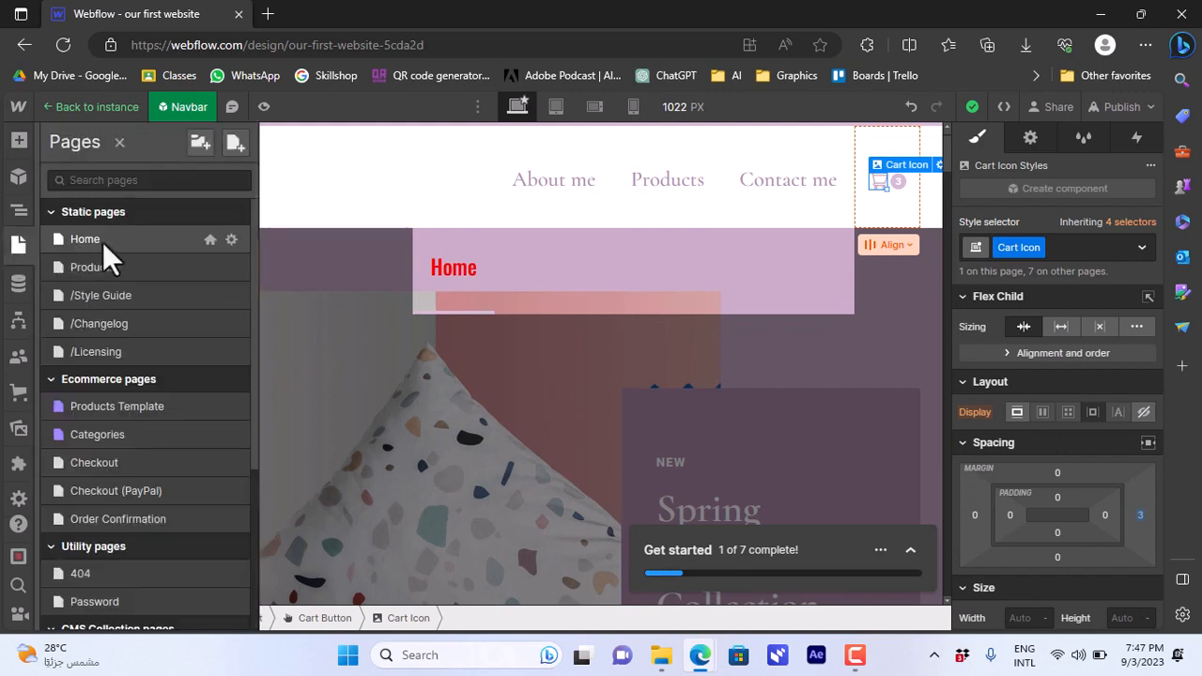
click(106, 270)
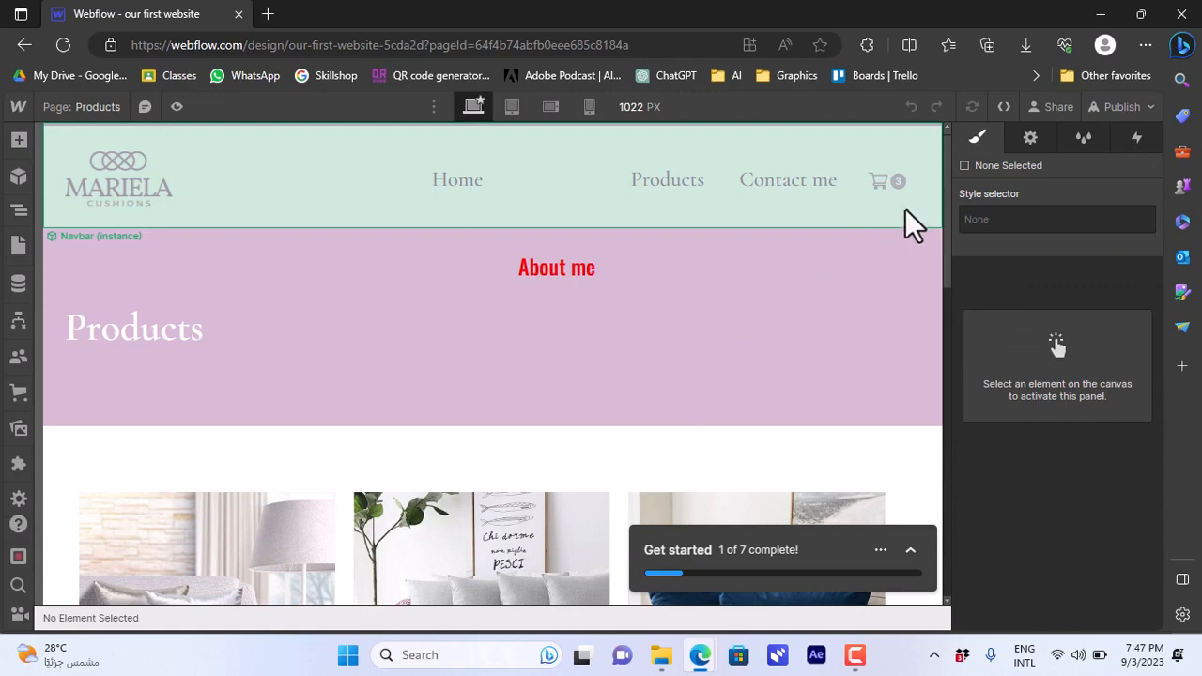
drag(945, 215, 935, 313)
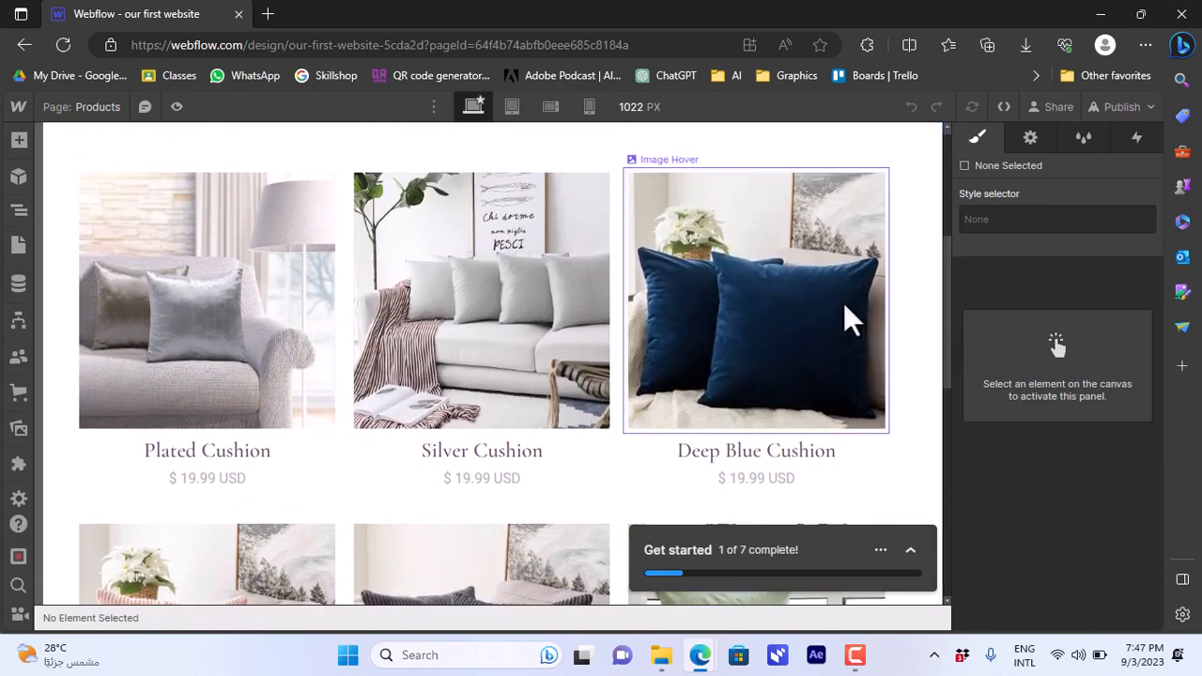
double_click(779, 451)
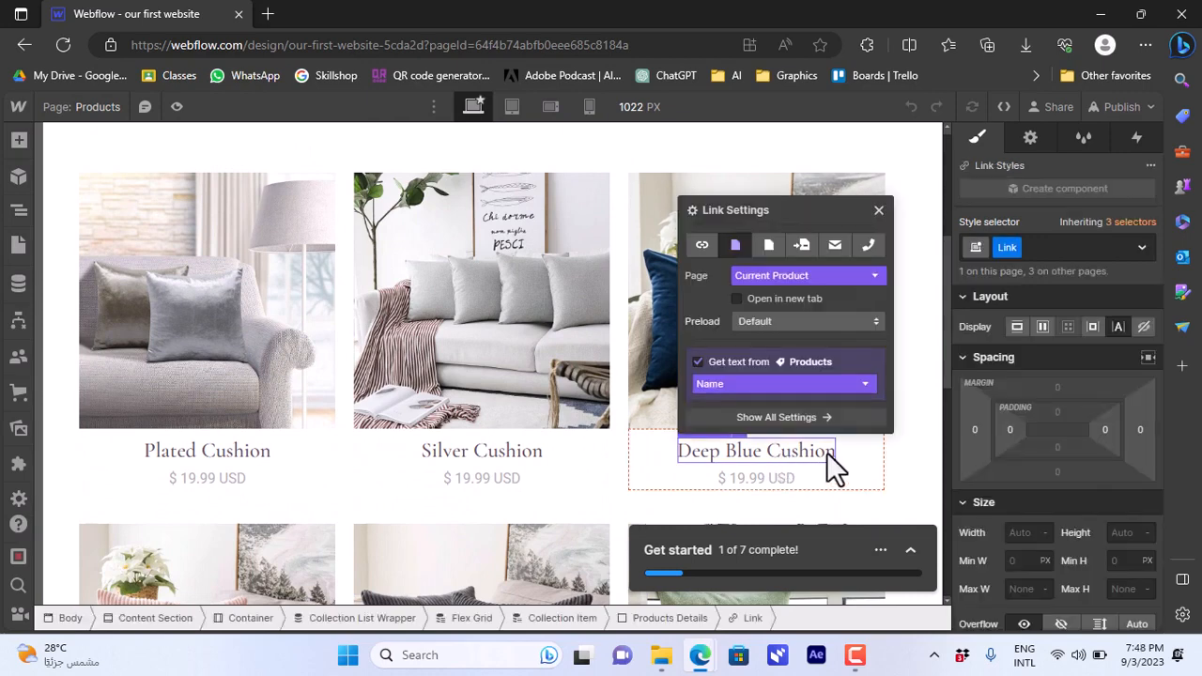
click(827, 454)
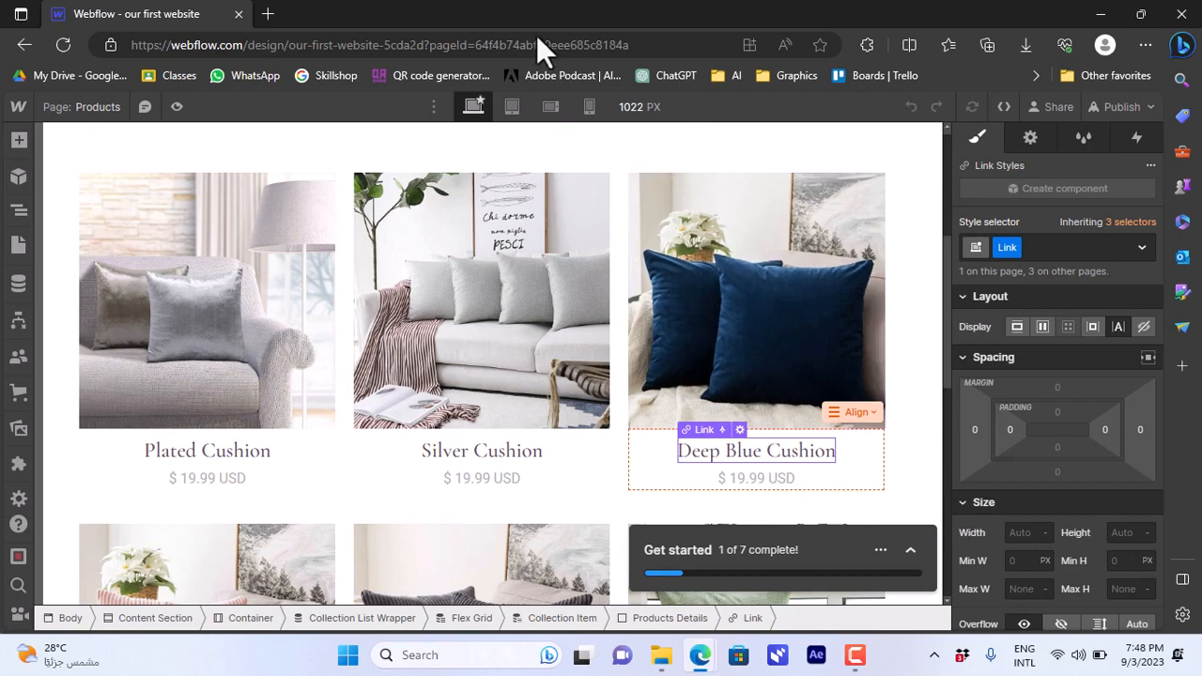
Review the site's publishing destinations and the advanced publish options without publishing
click(1145, 105)
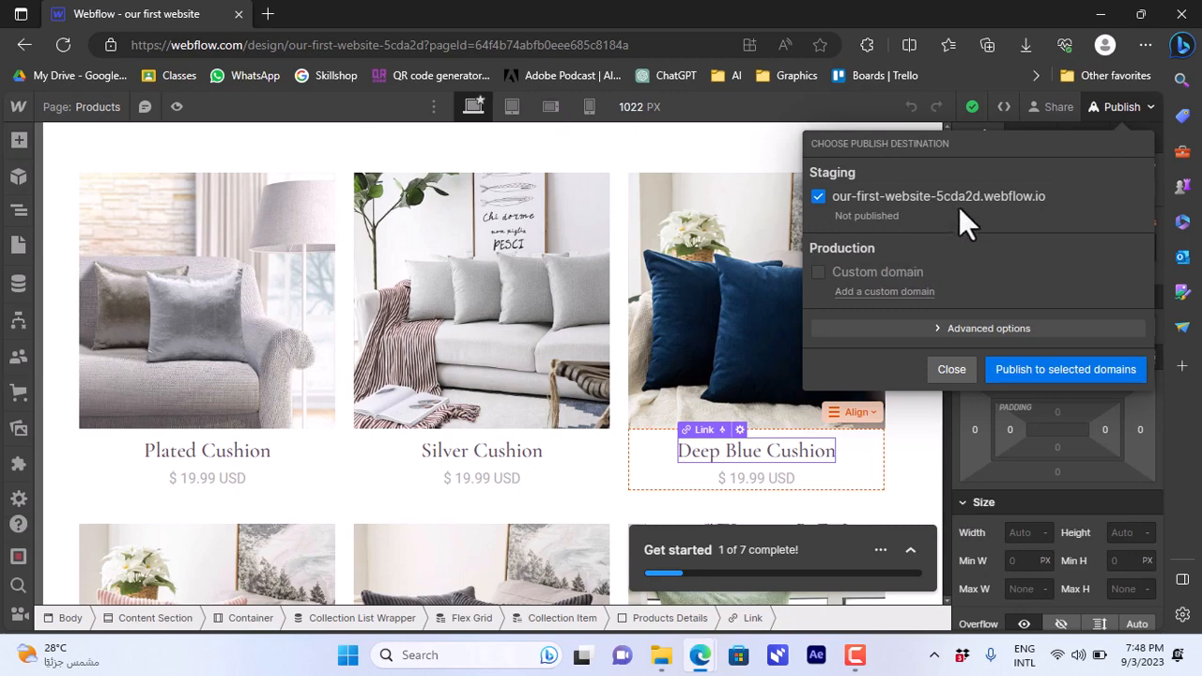
click(948, 326)
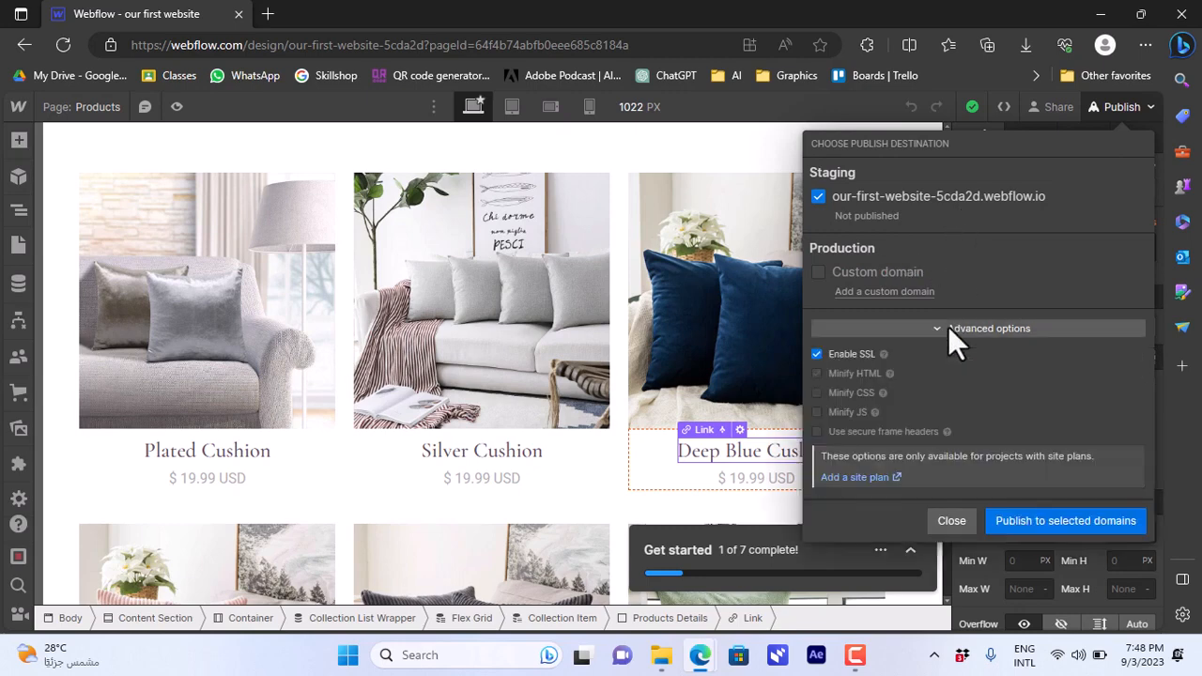
click(947, 327)
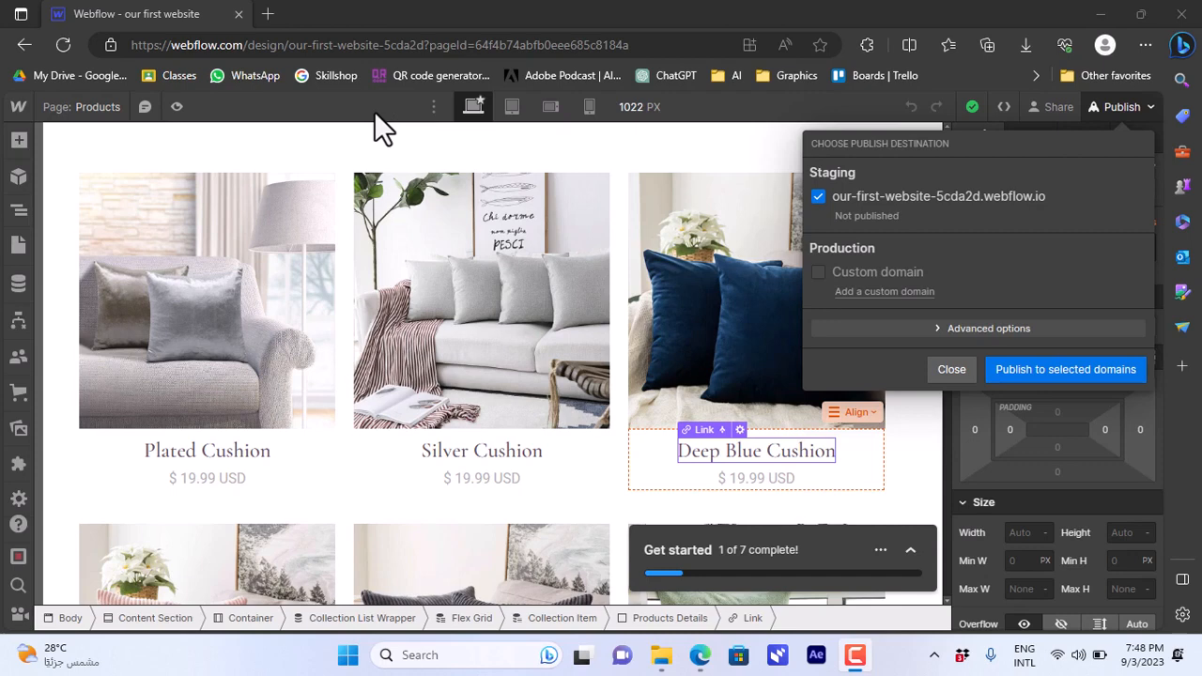
Preview the Products page at the desktop, tablet, mobile landscape and mobile portrait breakpoints
click(176, 107)
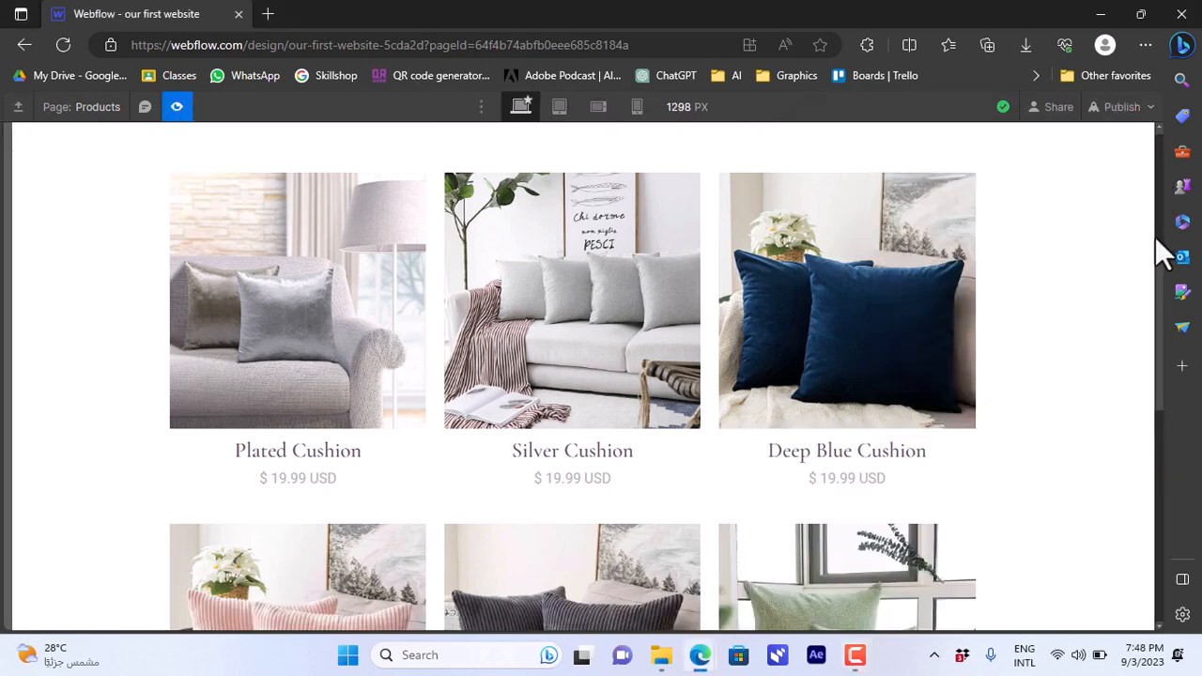
scroll(1164, 253, up, 2)
mouse_move(1158, 246)
mouse_down()
mouse_move(1161, 153)
mouse_move(1159, 252)
mouse_up()
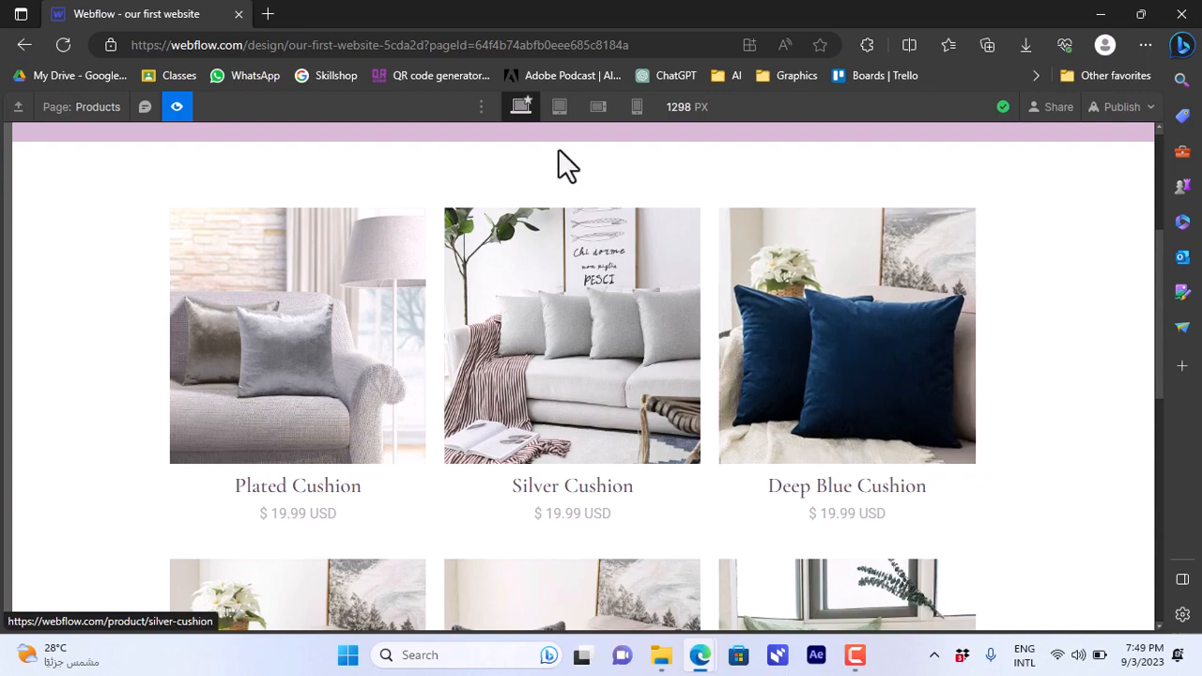
click(557, 109)
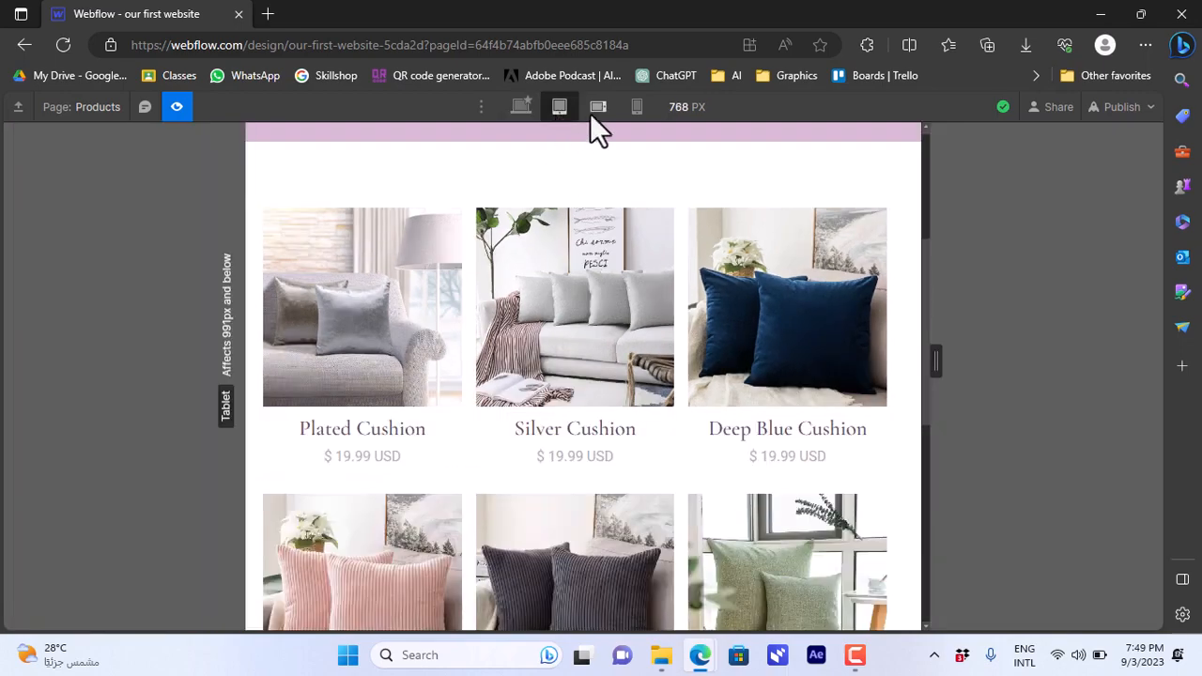
click(598, 109)
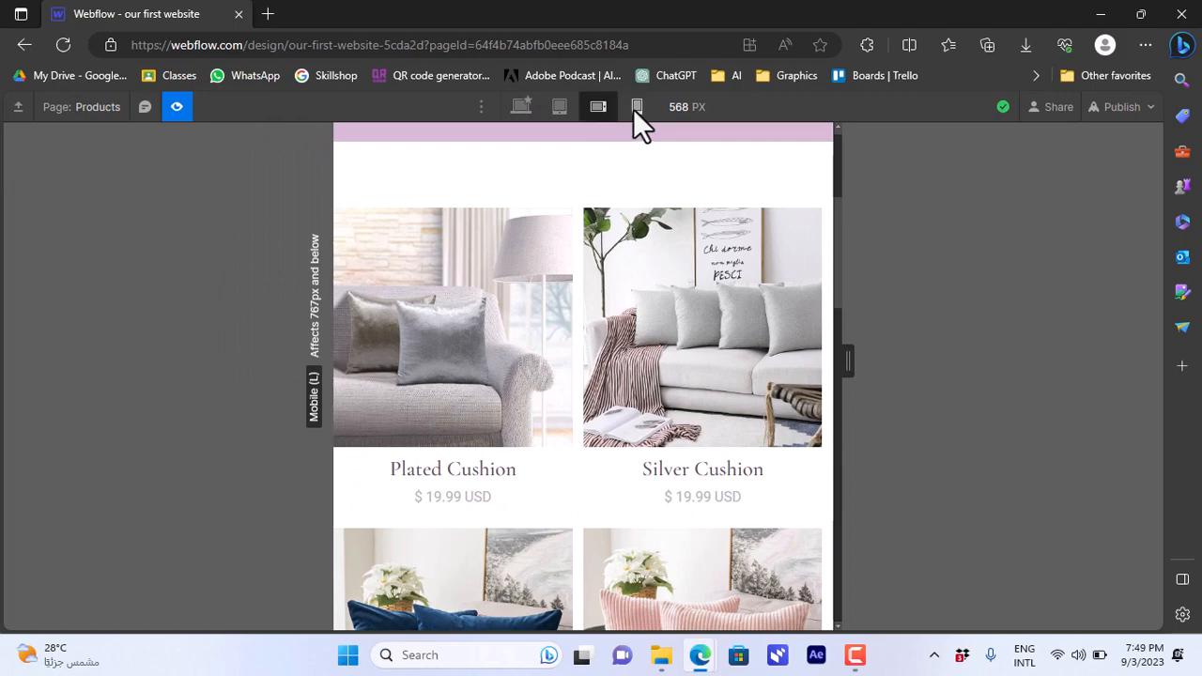
click(636, 109)
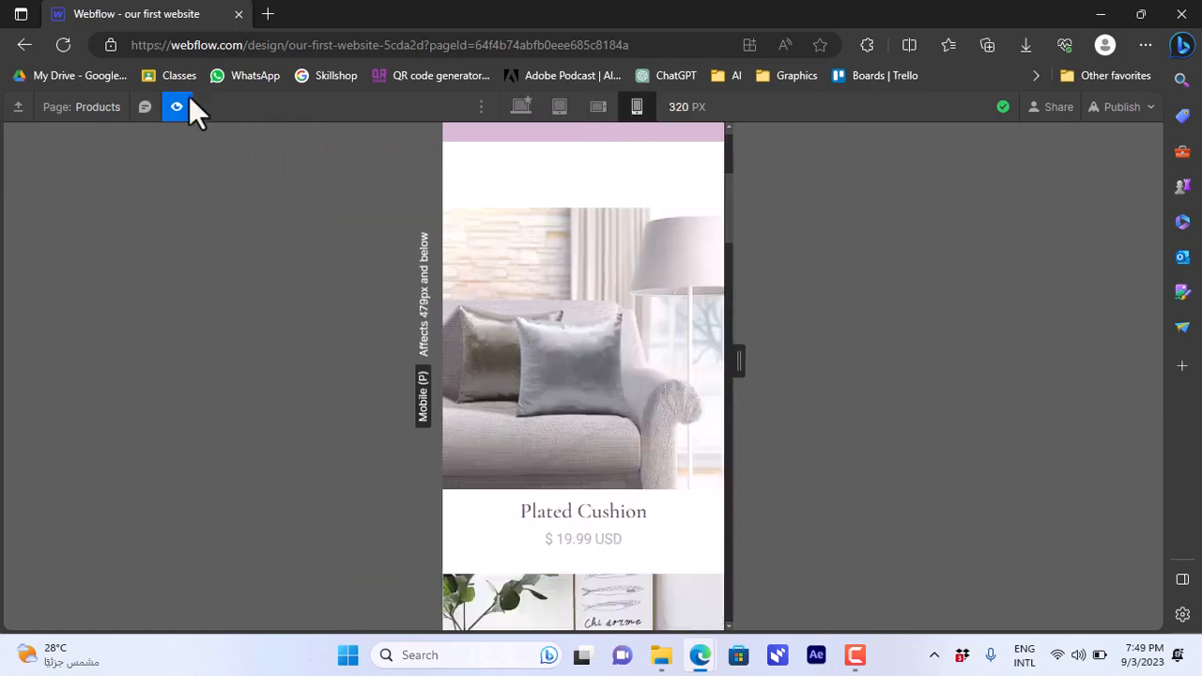